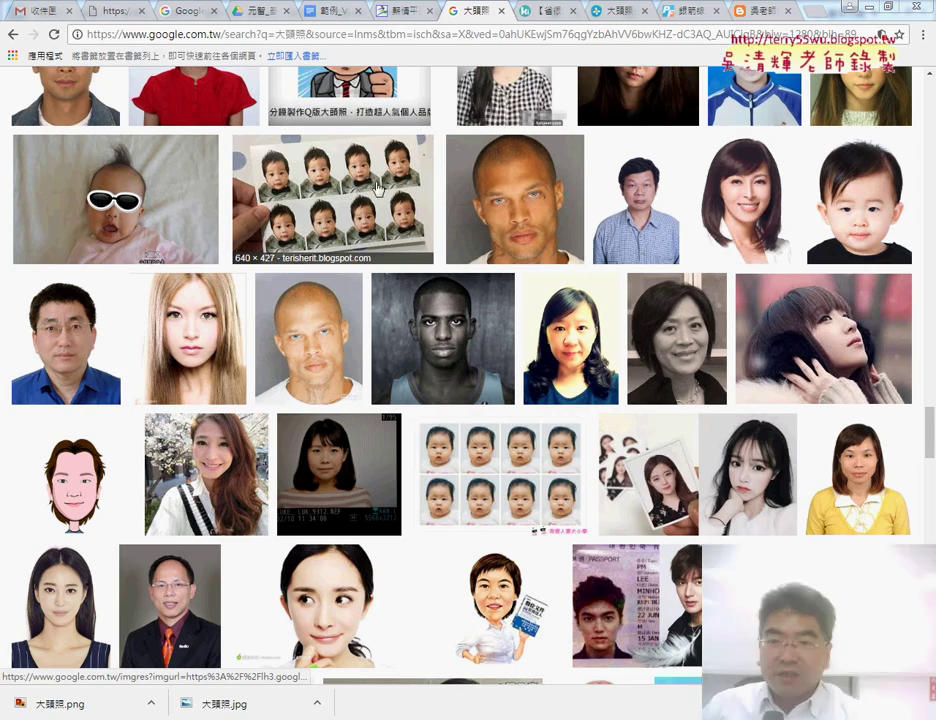
Scroll up the image results and preview the kikinote ID-photo size diagram (4.5 × 3.5 cm)
{"action": "left_click_drag", "start_coordinate": [927, 437], "coordinate": [927, 237]}
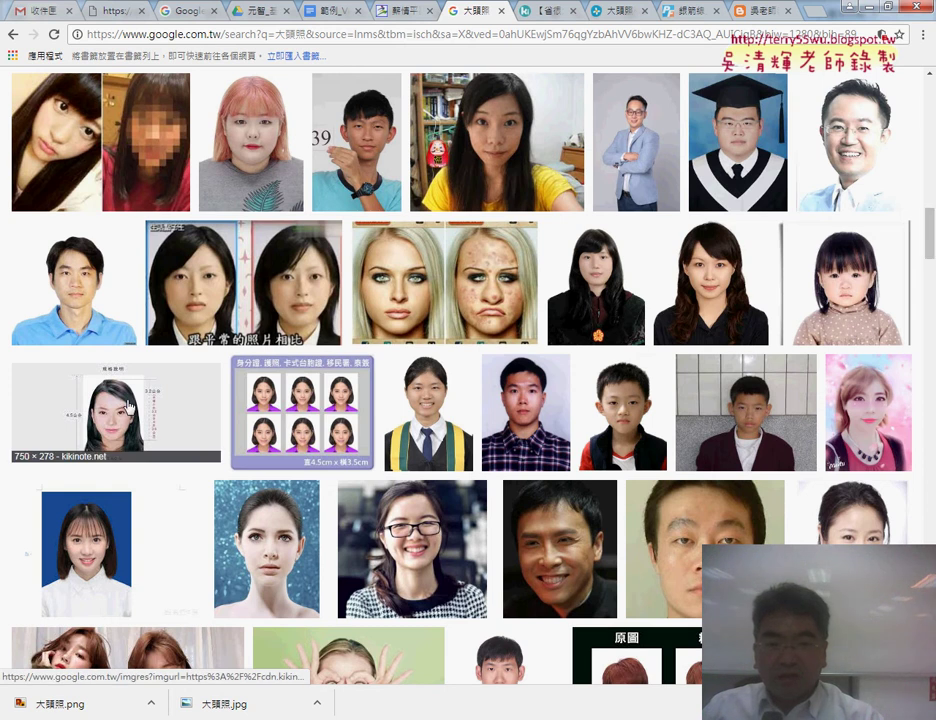
{"action": "left_click", "coordinate": [128, 406]}
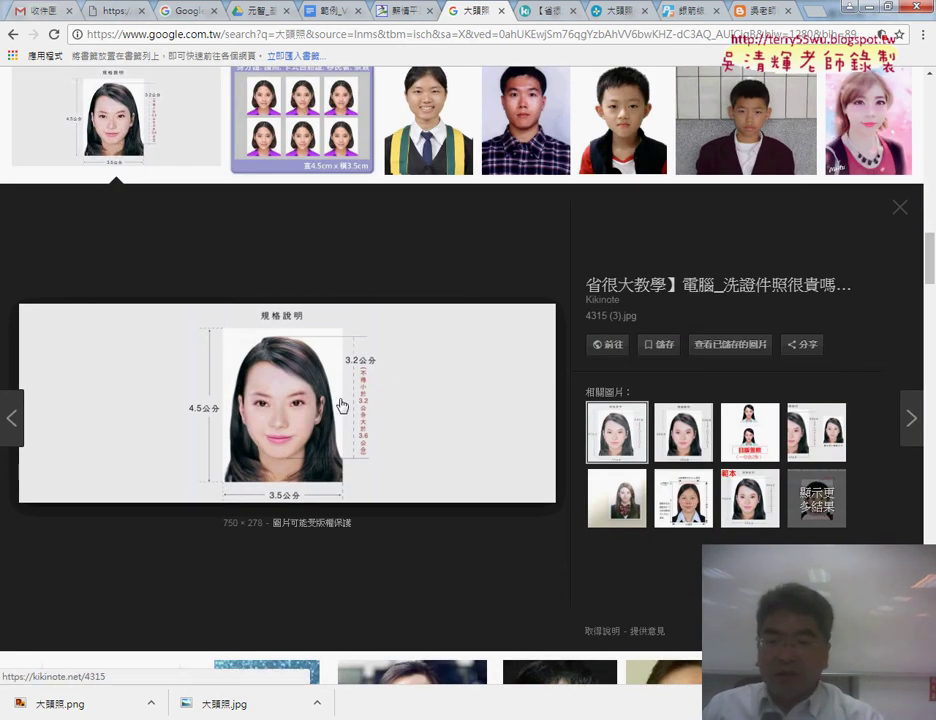
Visit the kikinote article, scroll to the 身份證照片注意事項 size diagram, and bring up Calculator
{"action": "left_click", "coordinate": [612, 344]}
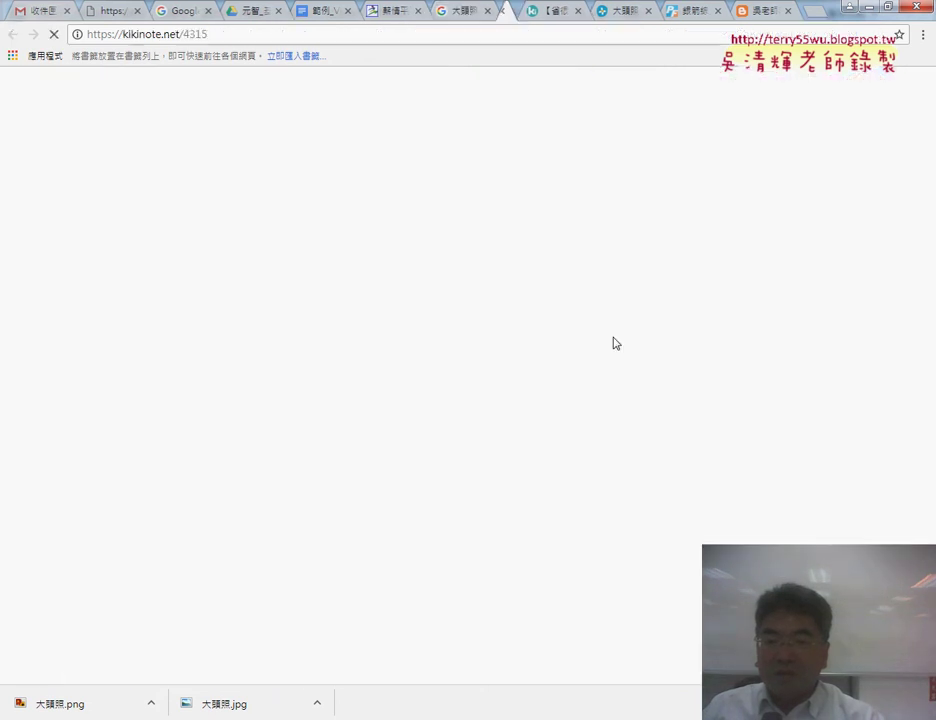
{"action": "scroll", "coordinate": [570, 347], "scroll_direction": "down", "scroll_amount": 2}
{"action": "scroll", "coordinate": [480, 300], "scroll_direction": "down", "scroll_amount": 2}
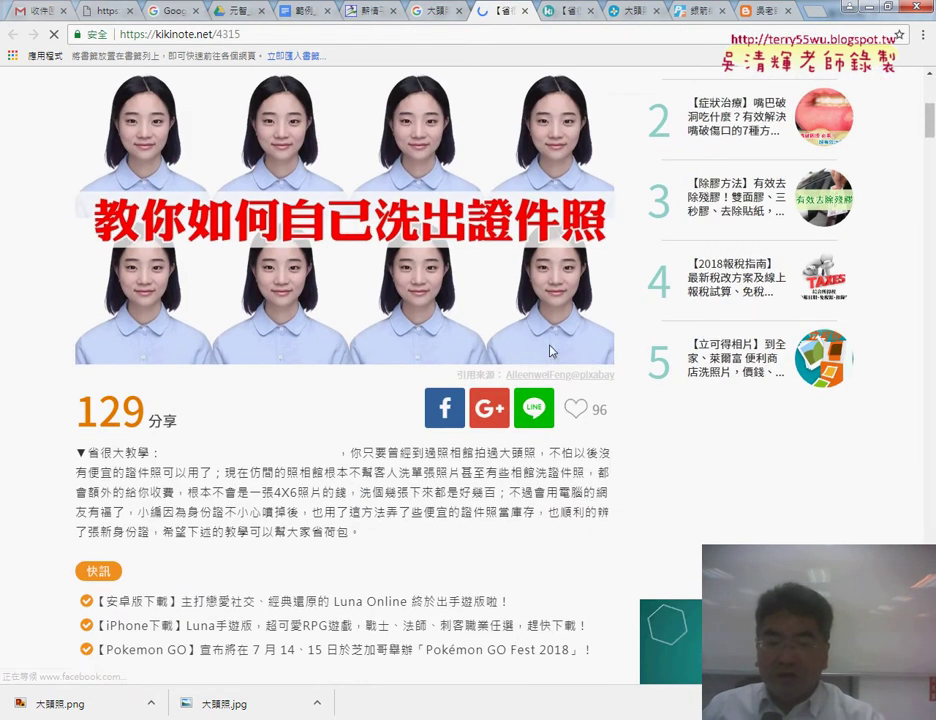
{"action": "scroll", "coordinate": [380, 320], "scroll_direction": "down", "scroll_amount": 1}
{"action": "scroll", "coordinate": [352, 340], "scroll_direction": "down", "scroll_amount": 2}
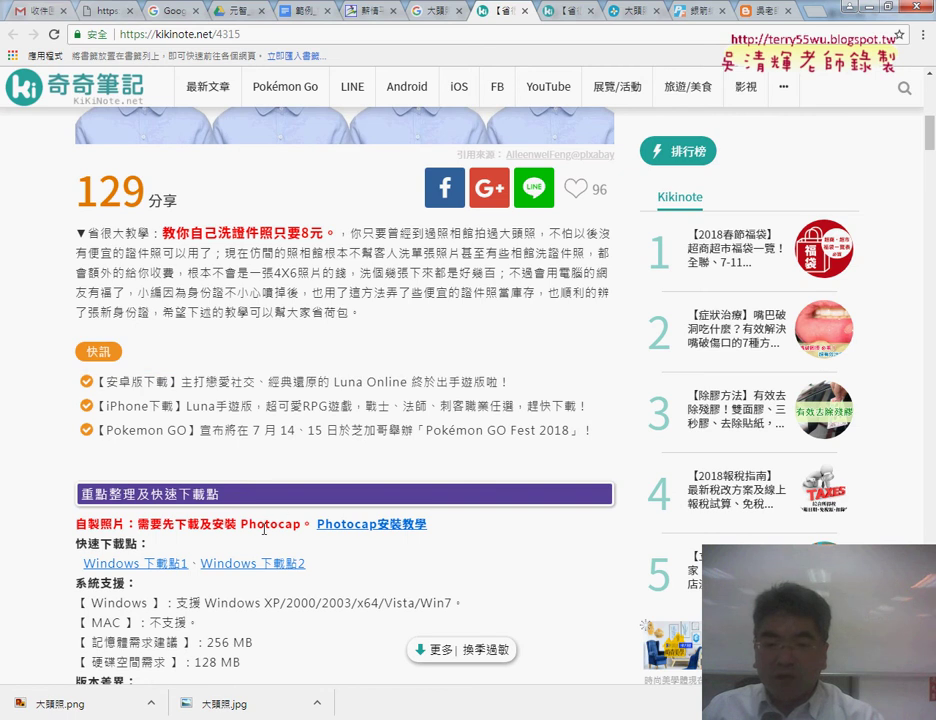
{"action": "scroll", "coordinate": [292, 510], "scroll_direction": "down", "scroll_amount": 3}
{"action": "scroll", "coordinate": [297, 507], "scroll_direction": "down", "scroll_amount": 5}
{"action": "scroll", "coordinate": [390, 452], "scroll_direction": "down", "scroll_amount": 1}
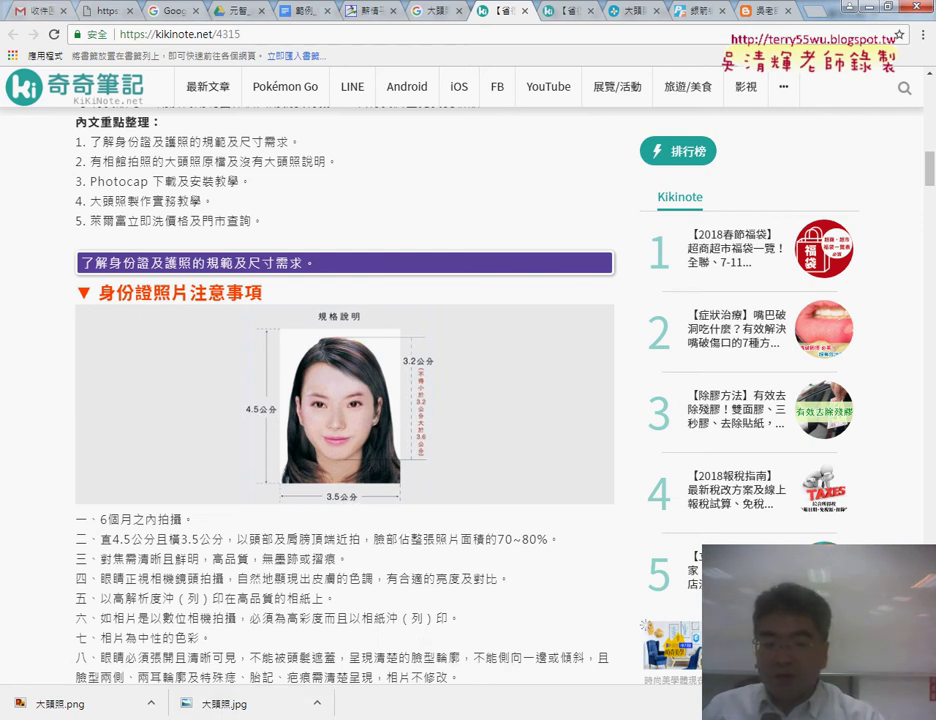
{"action": "key", "text": "alt+Tab"}
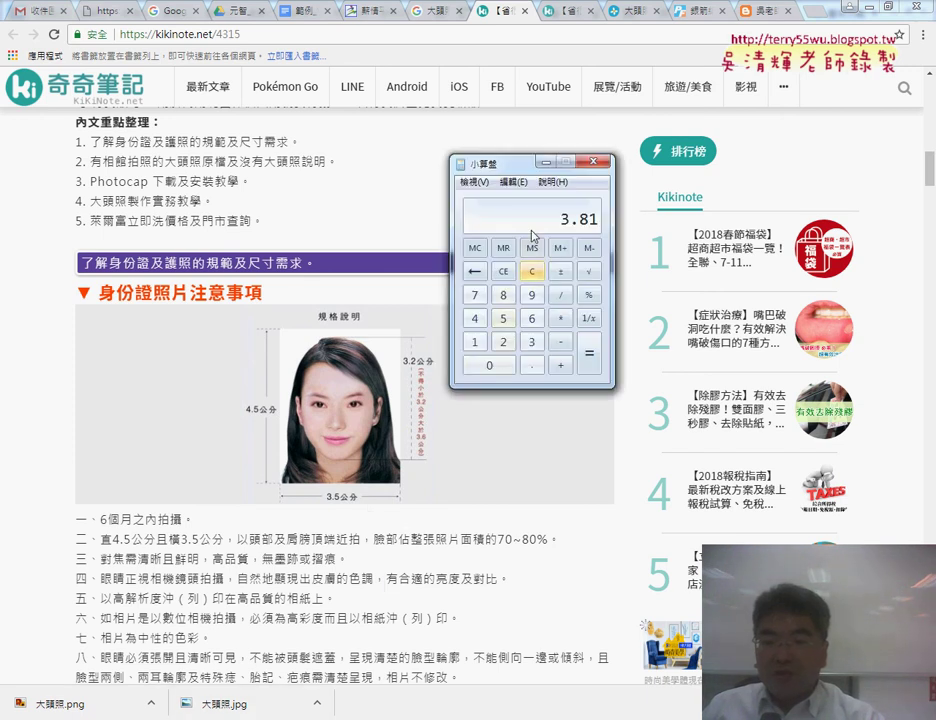
Move Calculator aside, clear it, and compute 2.54 × 2 = 5.08
{"action": "left_click_drag", "start_coordinate": [517, 170], "coordinate": [581, 165]}
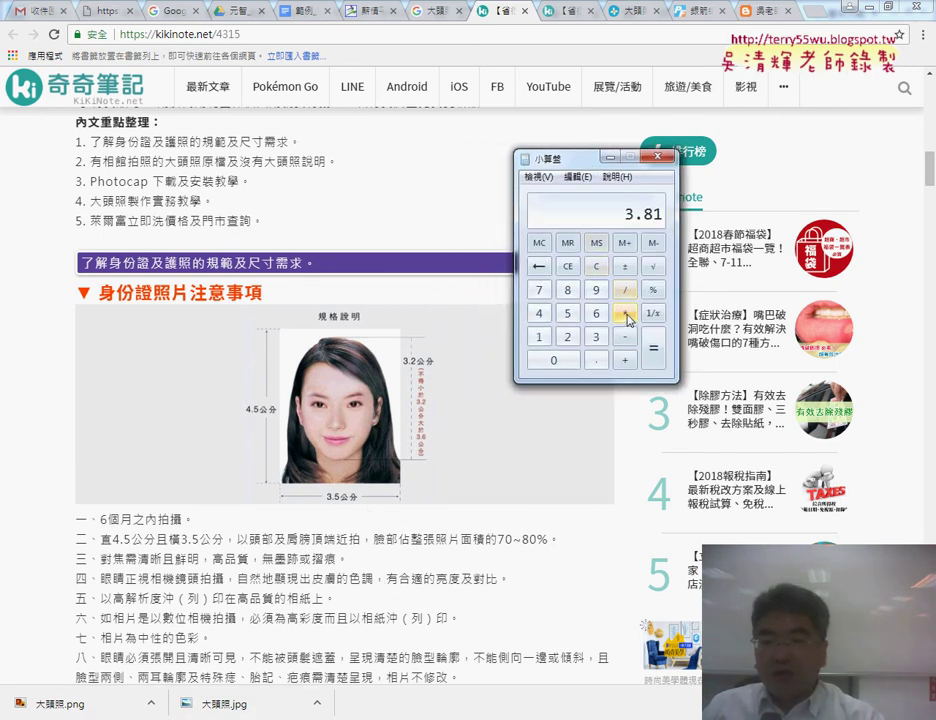
{"action": "left_click", "coordinate": [593, 266]}
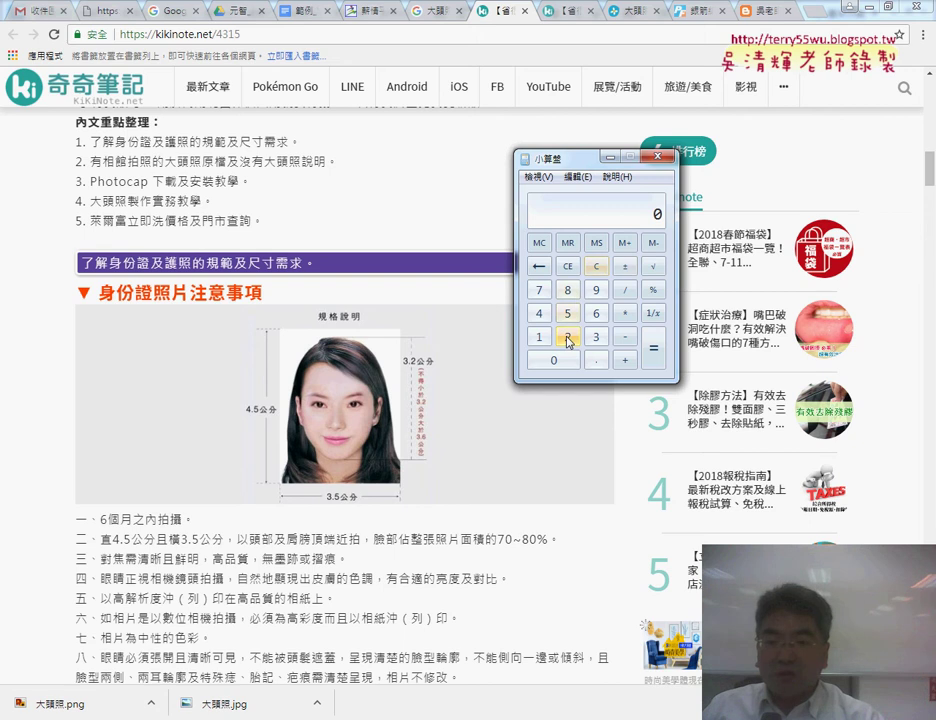
{"action": "left_click", "coordinate": [596, 360]}
{"action": "left_click", "coordinate": [567, 313]}
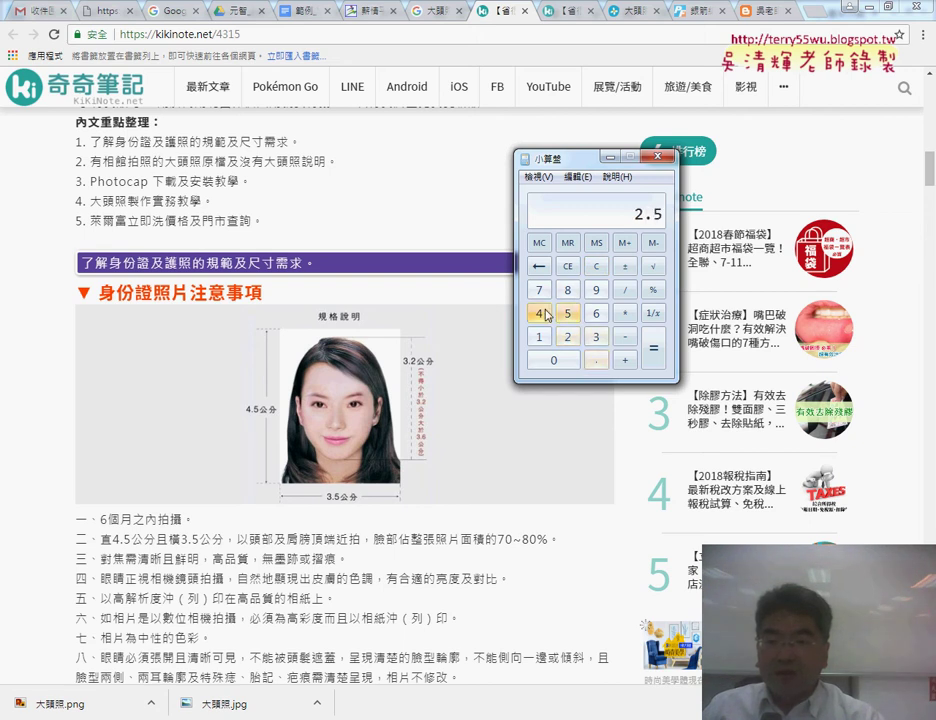
{"action": "left_click", "coordinate": [622, 315]}
{"action": "left_click", "coordinate": [568, 338]}
{"action": "left_click", "coordinate": [653, 348]}
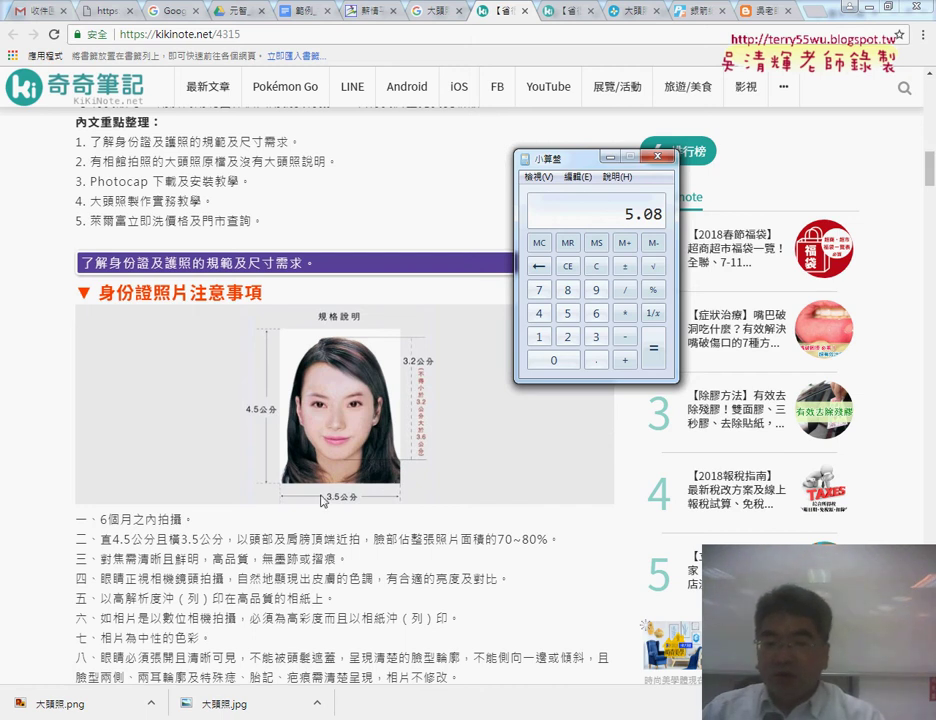
Compute 6 × 2.54 = 15.24, divide by 4 to get 3.81, then close Calculator
{"action": "left_click", "coordinate": [601, 316]}
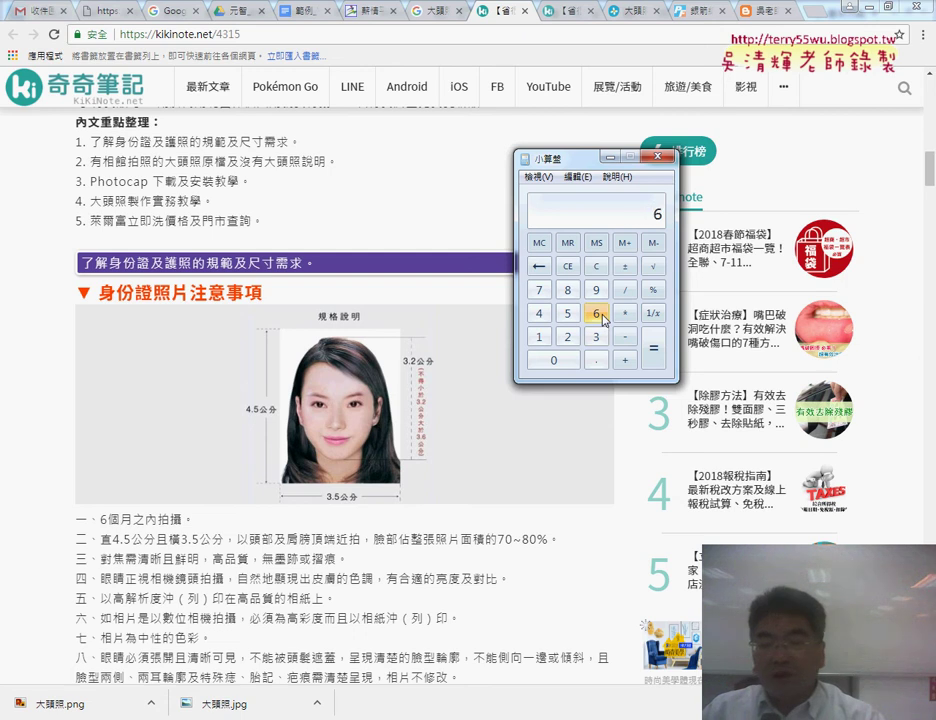
{"action": "left_click", "coordinate": [624, 313]}
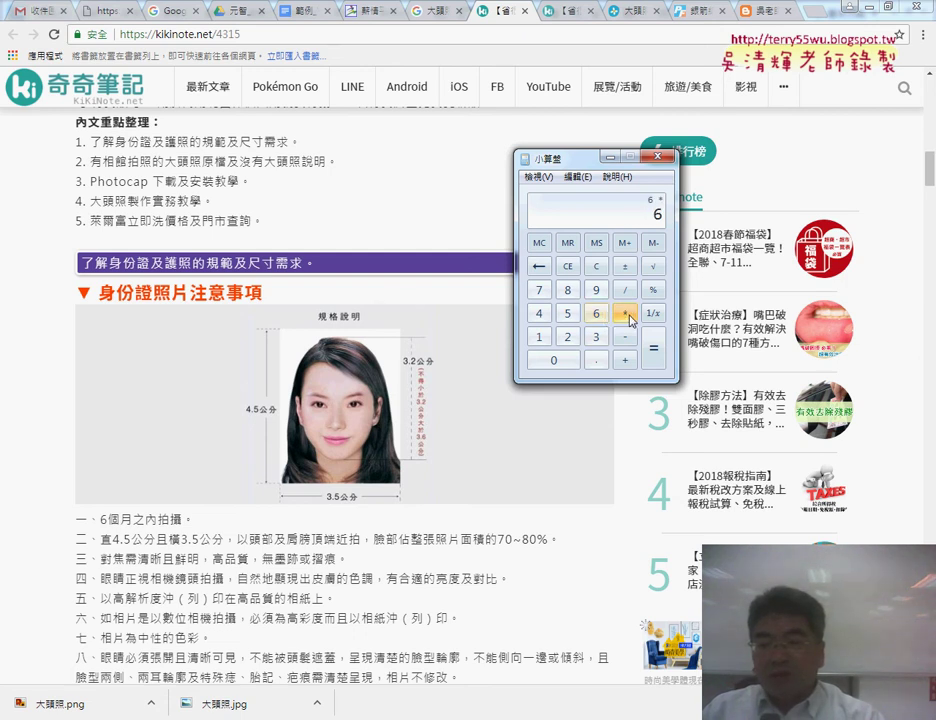
{"action": "left_click", "coordinate": [567, 337]}
{"action": "left_click", "coordinate": [594, 358]}
{"action": "left_click", "coordinate": [567, 313]}
{"action": "left_click", "coordinate": [653, 352]}
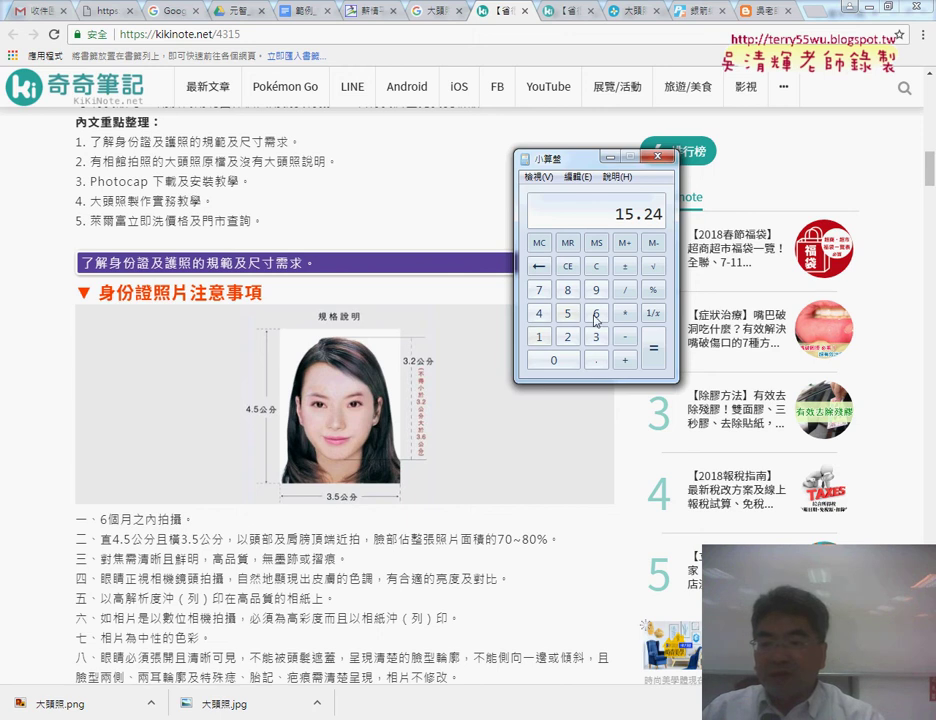
{"action": "left_click", "coordinate": [624, 290]}
{"action": "left_click", "coordinate": [545, 315]}
{"action": "left_click", "coordinate": [654, 352]}
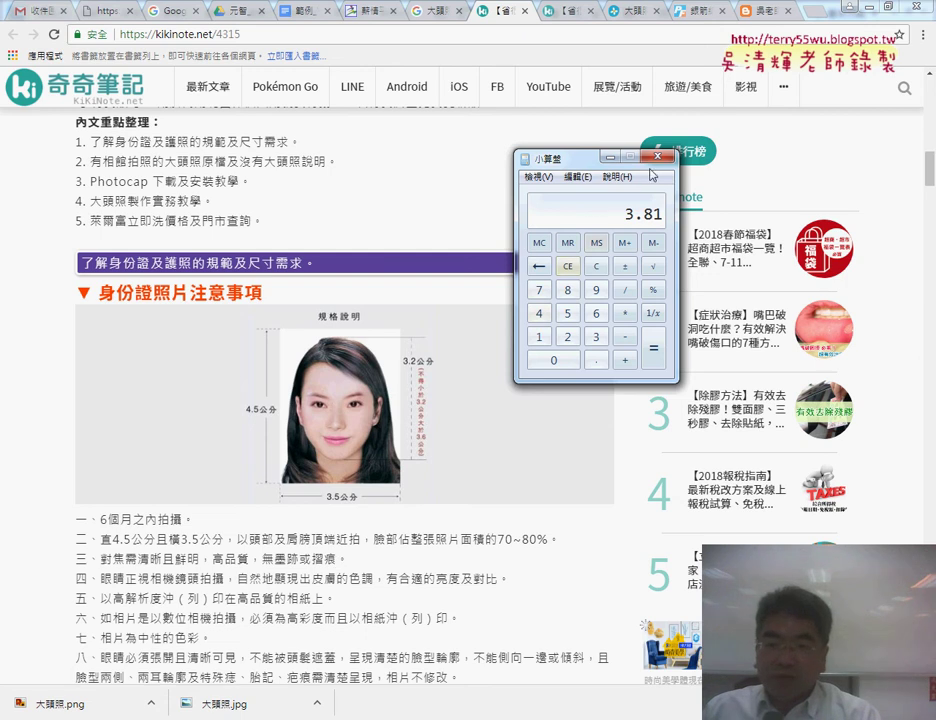
{"action": "left_click", "coordinate": [659, 160]}
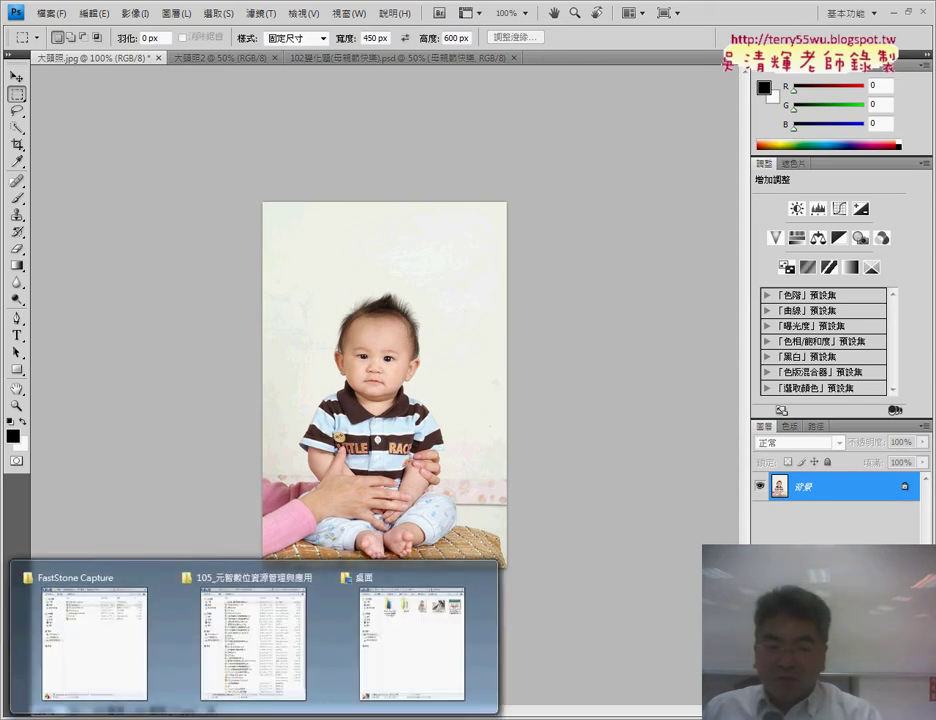
Open 大頭照.png from the Desktop folder in Photoshop by dragging it onto the window
{"action": "left_click", "coordinate": [397, 650]}
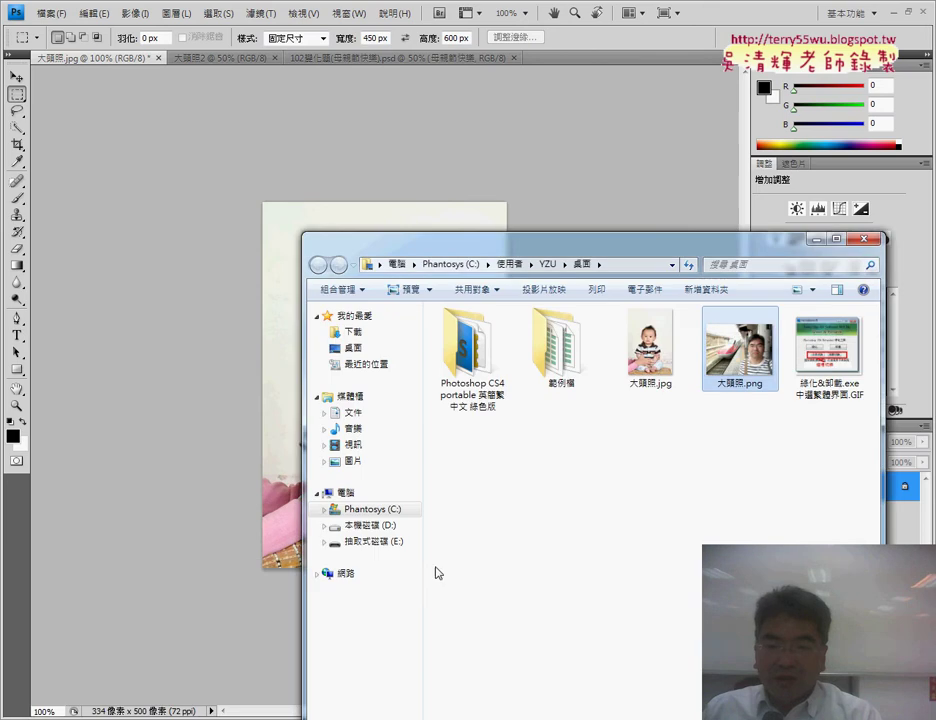
{"action": "left_click_drag", "start_coordinate": [728, 370], "coordinate": [587, 167]}
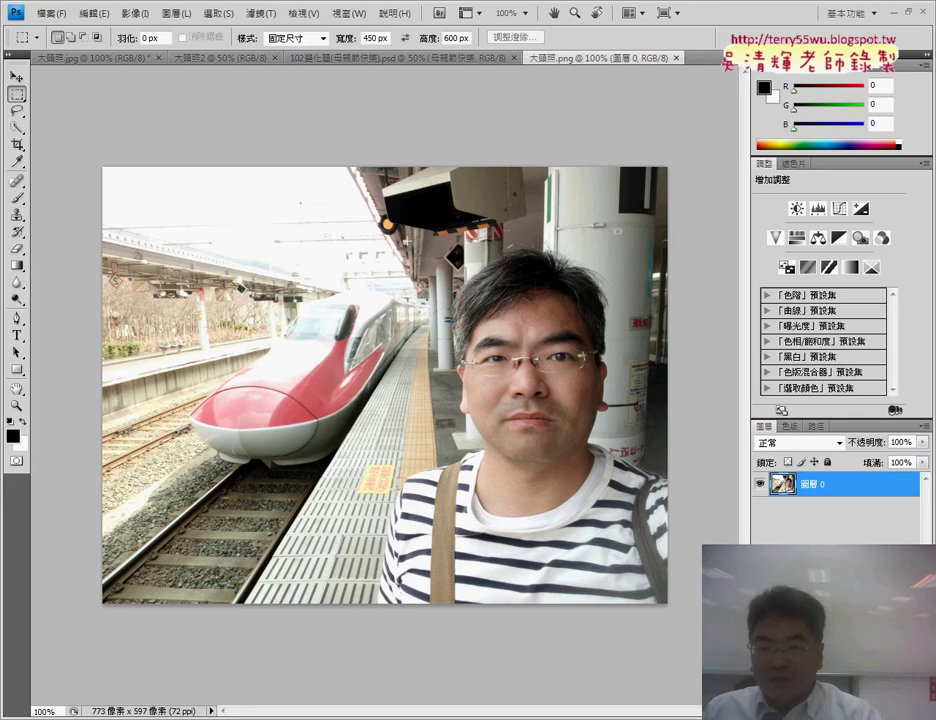
With the Crop tool at 450×600 px, deselect and draw a crop box around the face
{"action": "left_click", "coordinate": [340, 167]}
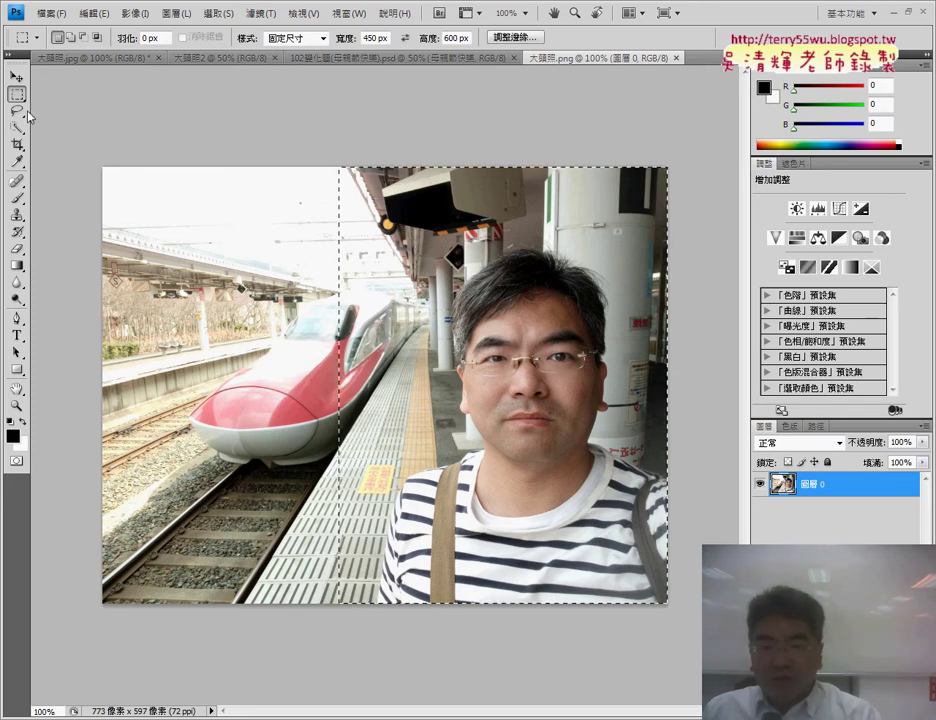
{"action": "left_click", "coordinate": [17, 144]}
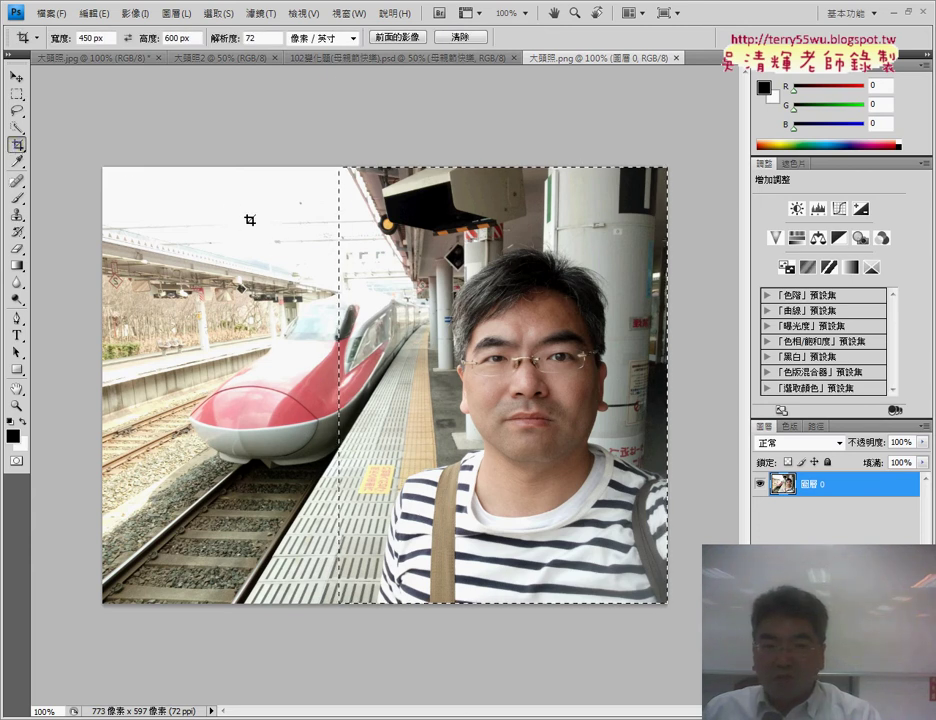
{"action": "left_click", "coordinate": [215, 14]}
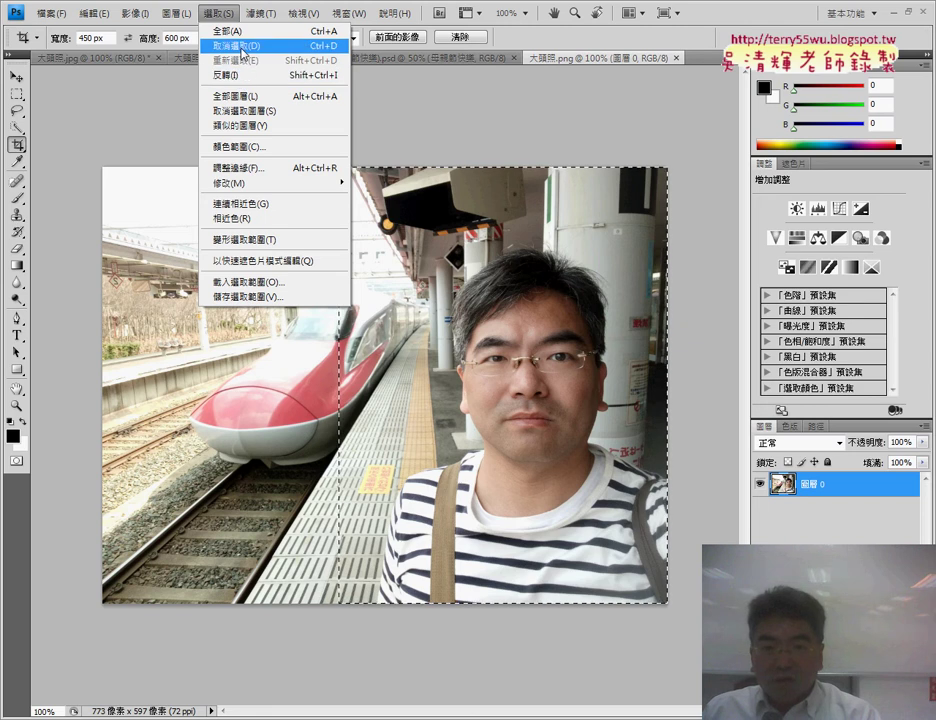
{"action": "left_click", "coordinate": [238, 46]}
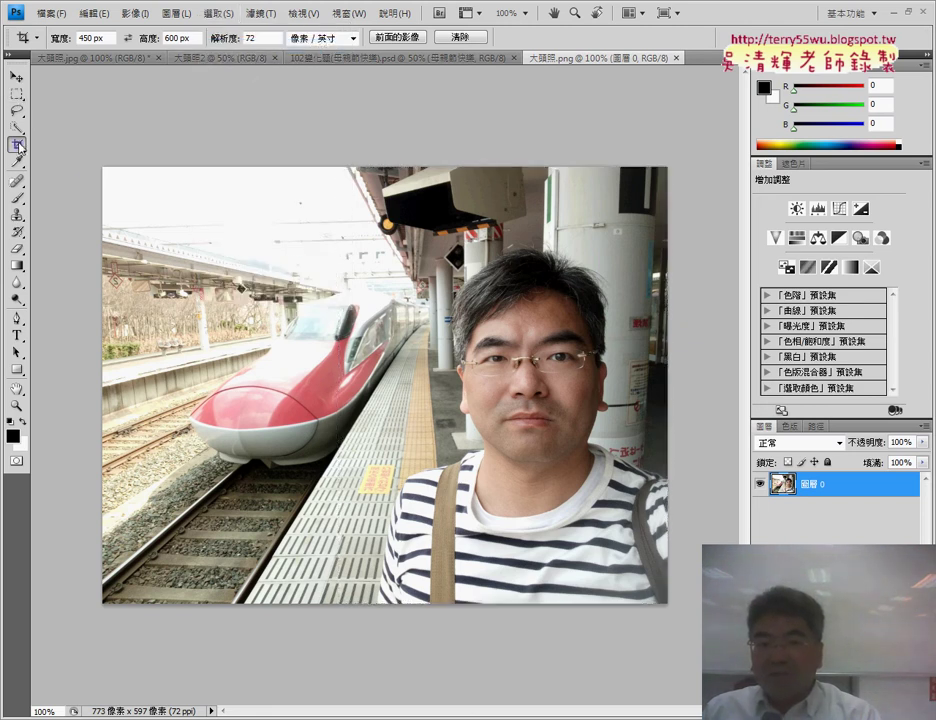
{"action": "mouse_move", "coordinate": [400, 218]}
{"action": "left_mouse_down"}
{"action": "mouse_move", "coordinate": [577, 516]}
{"action": "mouse_move", "coordinate": [660, 565]}
{"action": "mouse_move", "coordinate": [668, 527]}
{"action": "mouse_move", "coordinate": [700, 552]}
{"action": "left_mouse_up"}
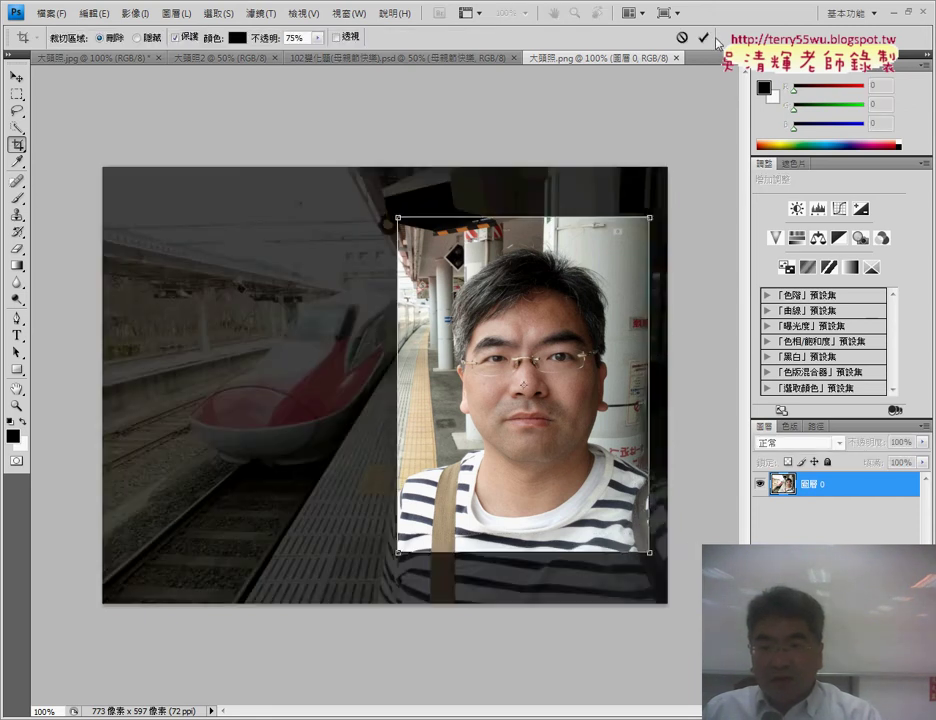
Redraw and commit the 450×600 px crop around the head and shoulders, then pick the Move tool
{"action": "left_click", "coordinate": [705, 38]}
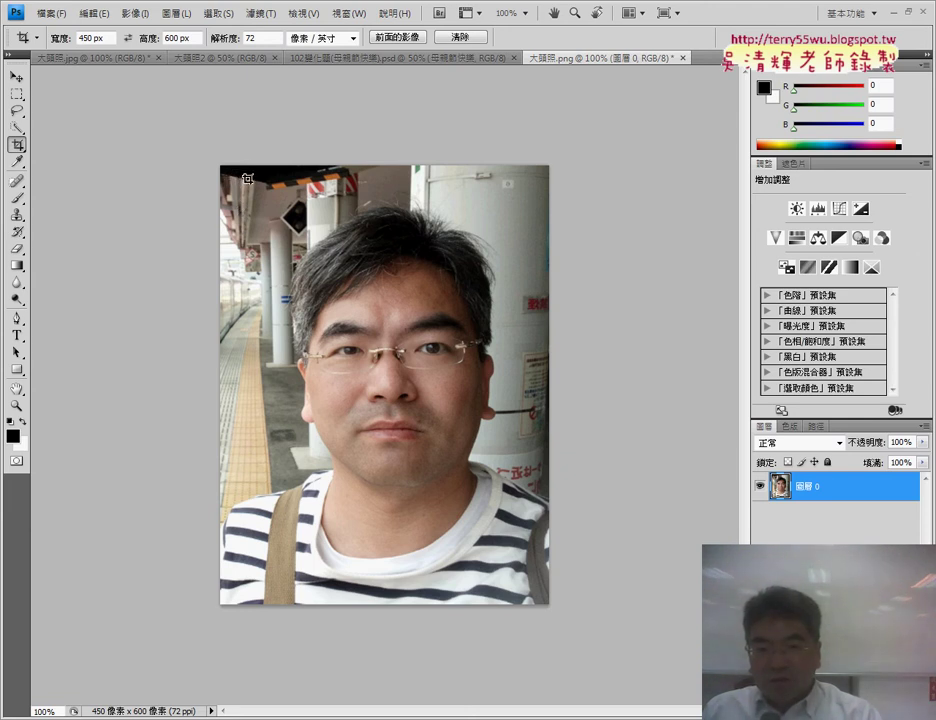
{"action": "left_click_drag", "start_coordinate": [321, 332], "coordinate": [549, 545]}
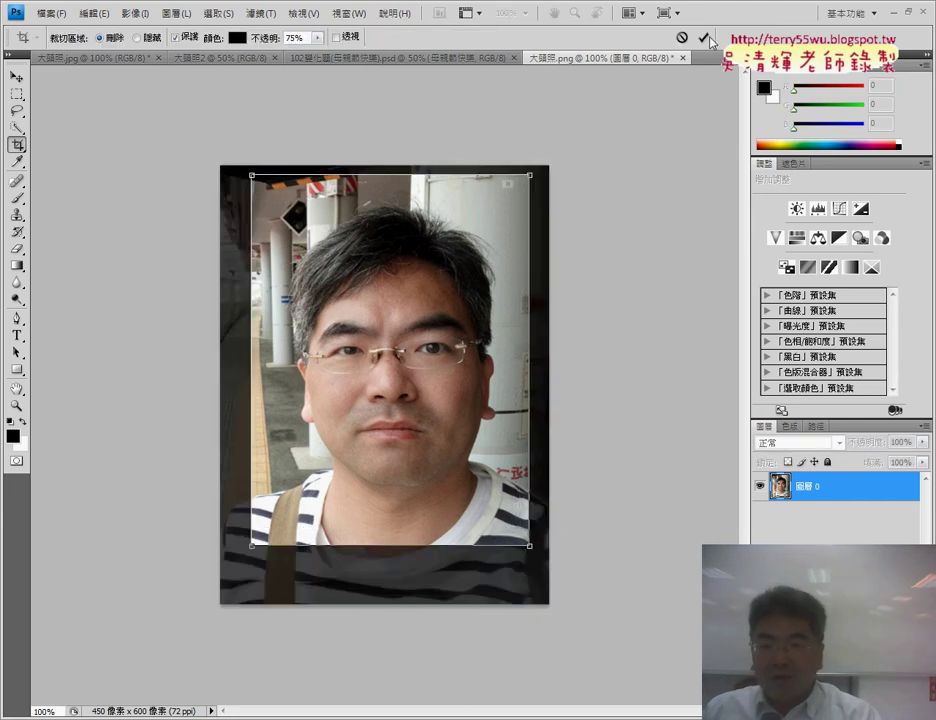
{"action": "key", "text": "Return"}
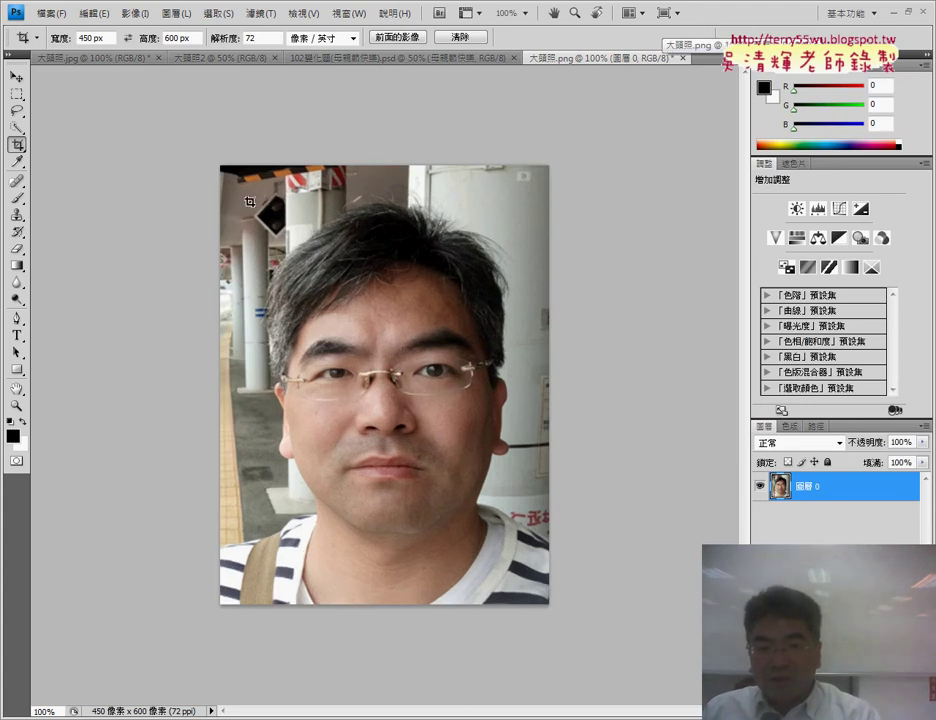
{"action": "left_click_drag", "start_coordinate": [247, 200], "coordinate": [562, 581]}
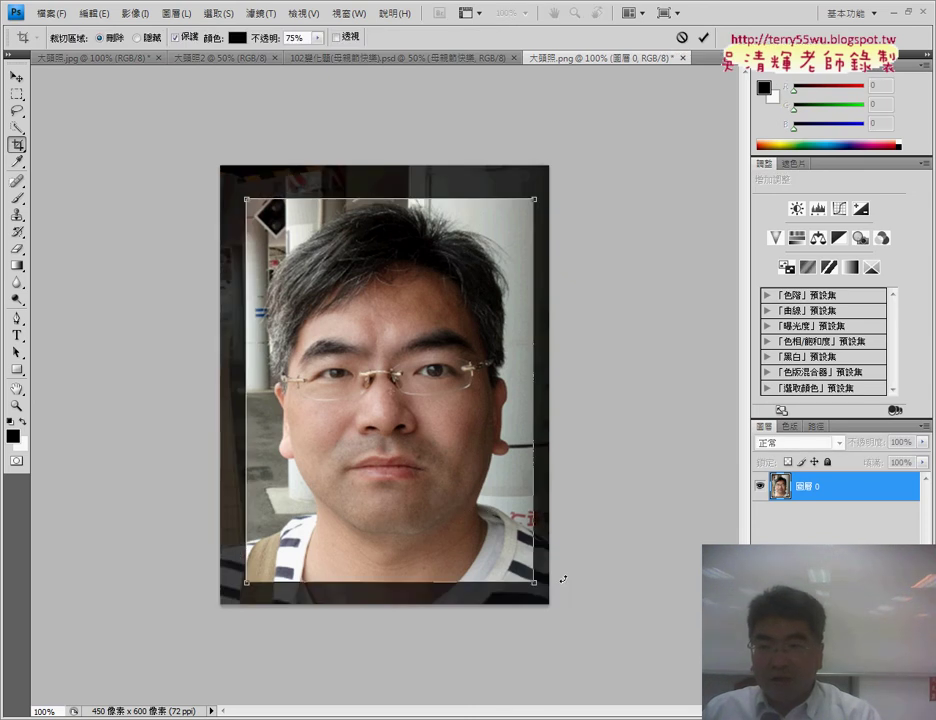
{"action": "left_click", "coordinate": [703, 38]}
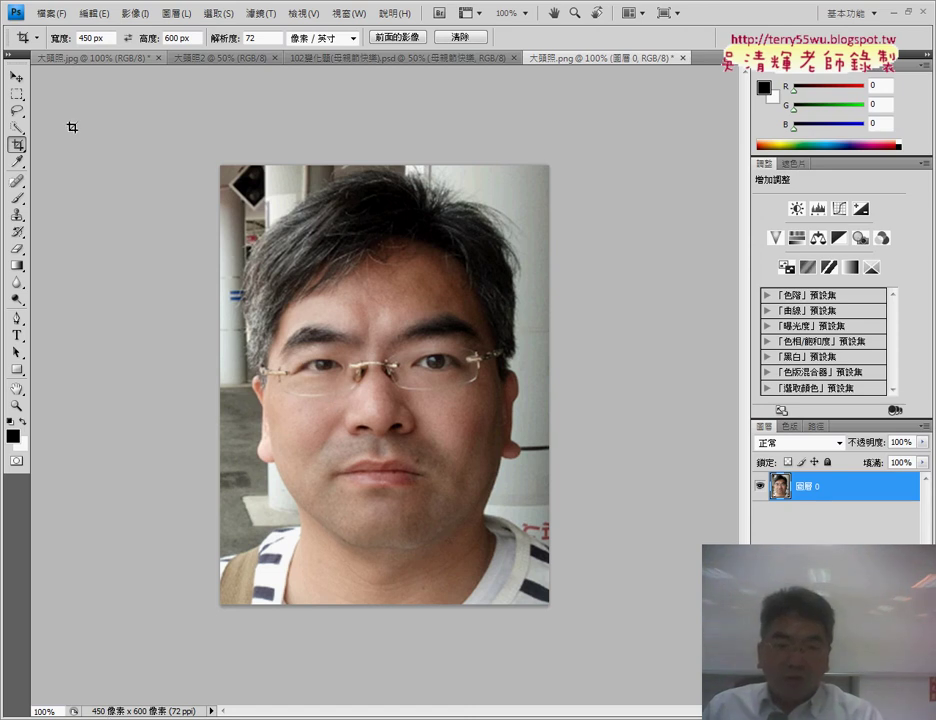
{"action": "left_click", "coordinate": [16, 76]}
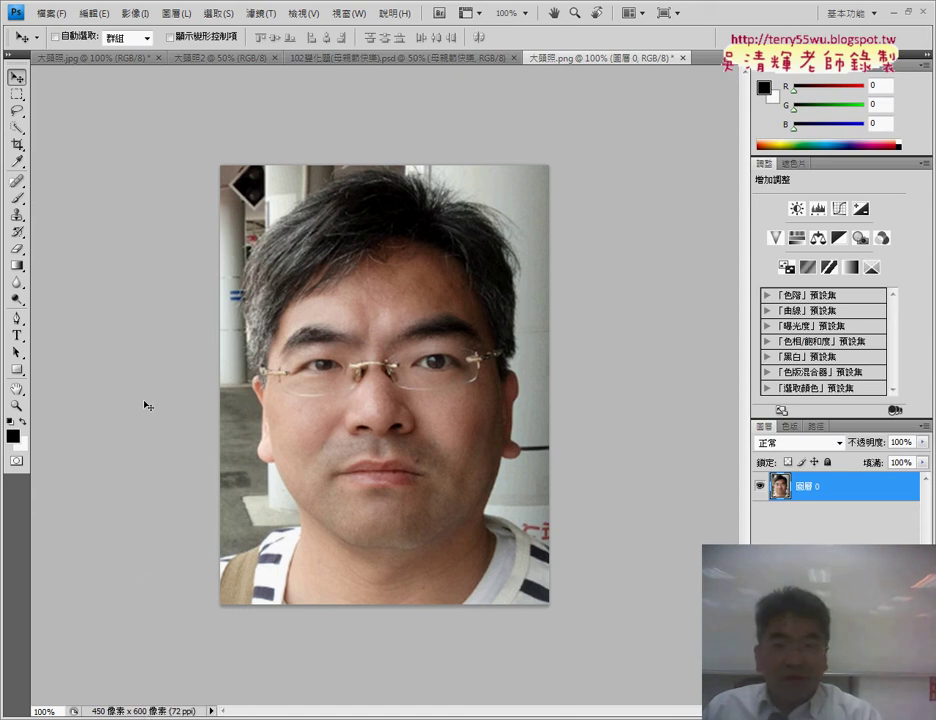
Switch to the 大頭照2 tab and annotate its 1800 × 1200 px sheet size
{"action": "left_click", "coordinate": [209, 57]}
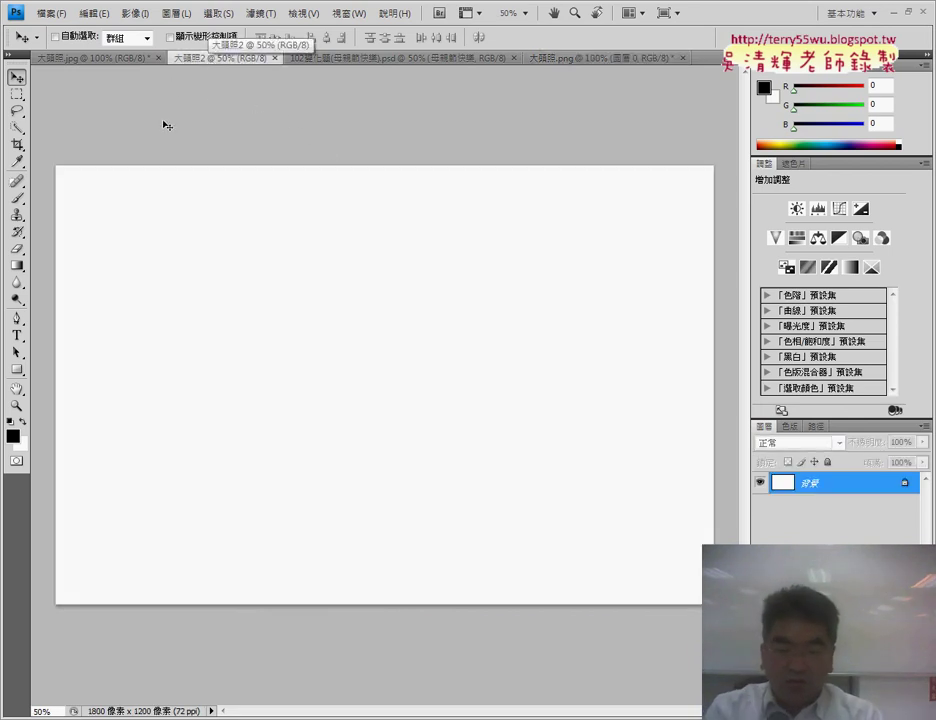
{"action": "left_click_drag", "start_coordinate": [68, 162], "coordinate": [110, 143]}
{"action": "left_click_drag", "start_coordinate": [680, 146], "coordinate": [704, 167]}
{"action": "left_click_drag", "start_coordinate": [307, 98], "coordinate": [306, 152]}
{"action": "mouse_move", "coordinate": [356, 102]}
{"action": "left_mouse_down"}
{"action": "mouse_move", "coordinate": [347, 150]}
{"action": "mouse_move", "coordinate": [352, 103]}
{"action": "mouse_move", "coordinate": [398, 112]}
{"action": "mouse_move", "coordinate": [418, 130]}
{"action": "left_mouse_up"}
{"action": "left_click_drag", "start_coordinate": [706, 166], "coordinate": [752, 213]}
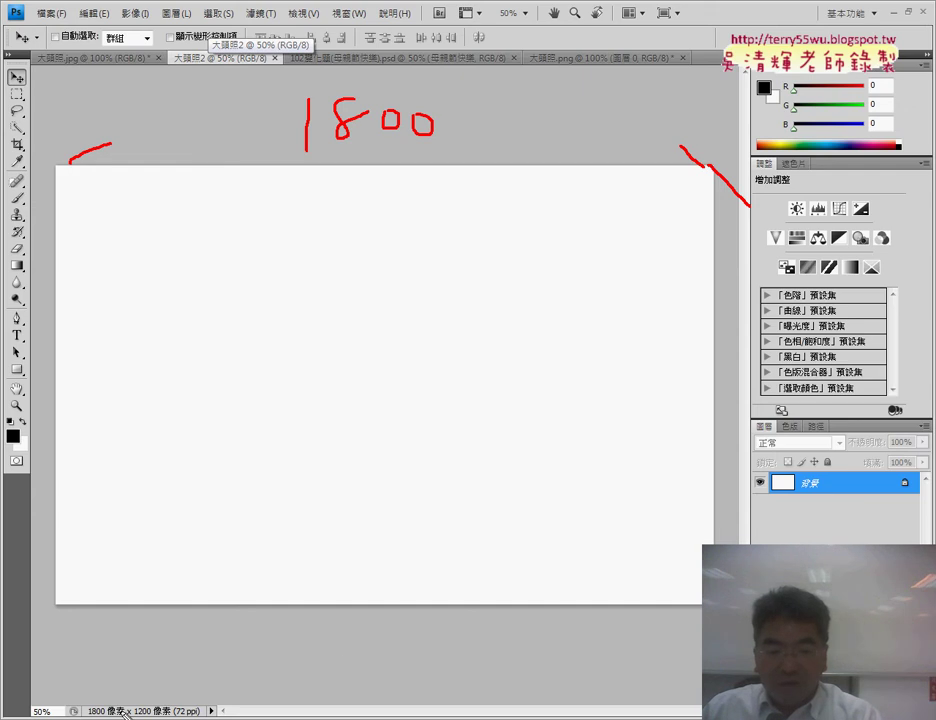
{"action": "left_click_drag", "start_coordinate": [87, 706], "coordinate": [180, 699]}
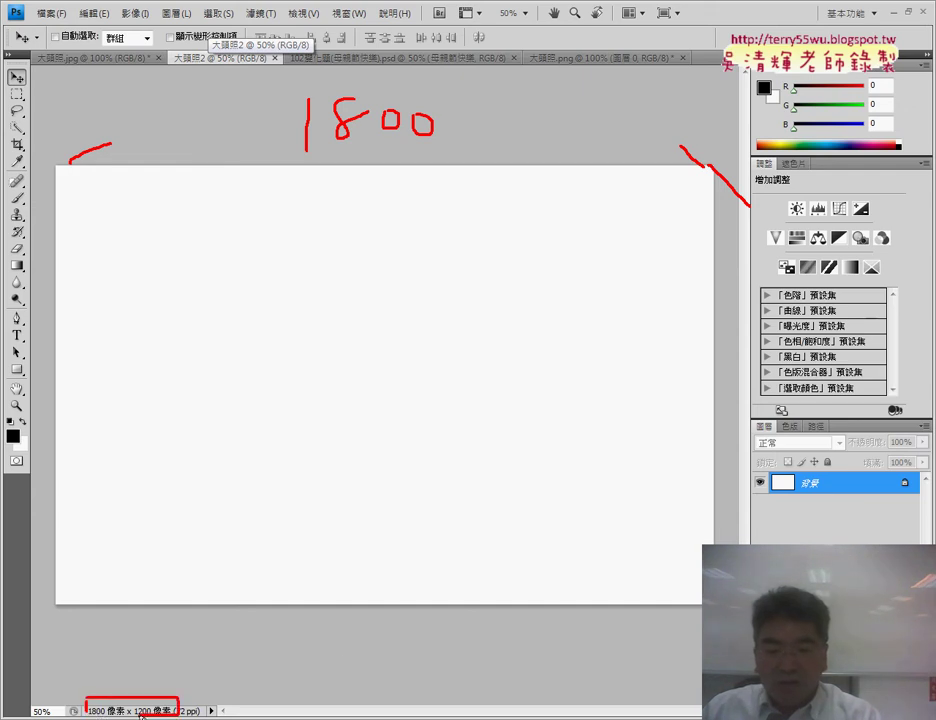
{"action": "mouse_move", "coordinate": [736, 353]}
{"action": "left_mouse_down"}
{"action": "mouse_move", "coordinate": [736, 408]}
{"action": "mouse_move", "coordinate": [806, 377]}
{"action": "mouse_move", "coordinate": [842, 375]}
{"action": "left_mouse_up"}
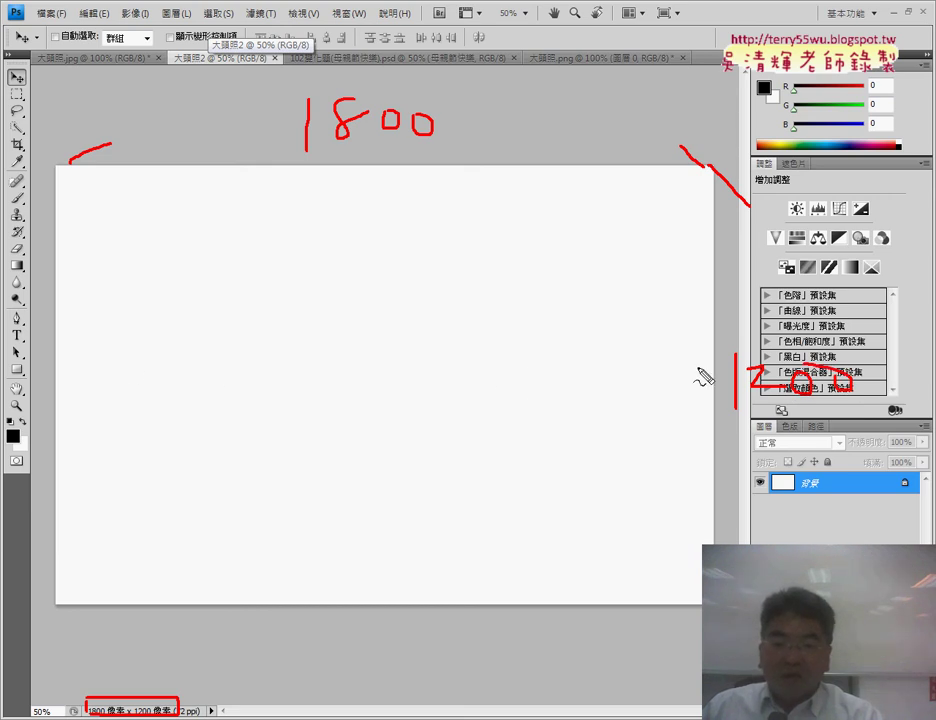
Sketch the photo-grid dividers across the sheet, then clear the annotations
{"action": "left_click_drag", "start_coordinate": [59, 379], "coordinate": [702, 370]}
{"action": "left_click_drag", "start_coordinate": [373, 170], "coordinate": [345, 590]}
{"action": "left_click_drag", "start_coordinate": [210, 167], "coordinate": [186, 578]}
{"action": "mouse_move", "coordinate": [565, 163]}
{"action": "left_mouse_down"}
{"action": "mouse_move", "coordinate": [549, 548]}
{"action": "mouse_move", "coordinate": [557, 598]}
{"action": "left_mouse_up"}
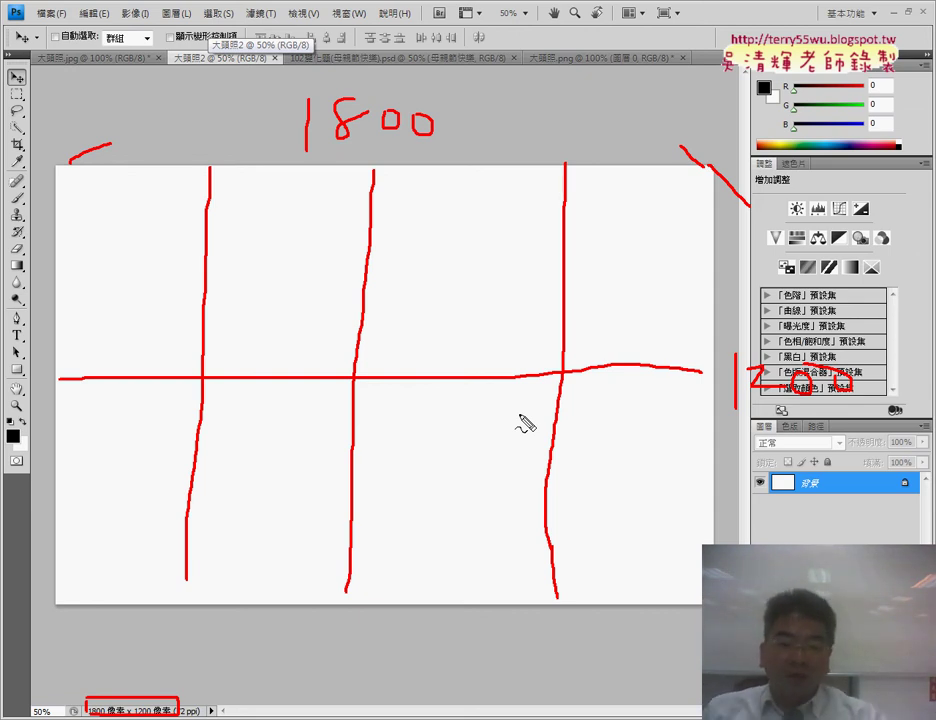
{"action": "key", "text": "Escape"}
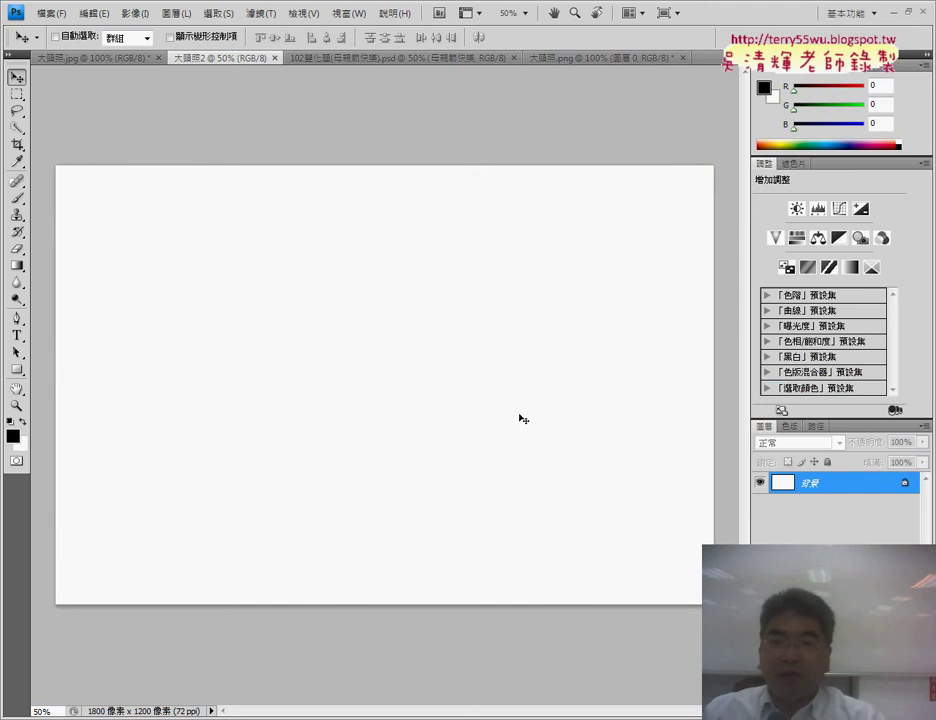
Return to 大頭照.png, undo the crop with Ctrl+Z, and select the Crop tool
{"action": "left_click", "coordinate": [579, 55]}
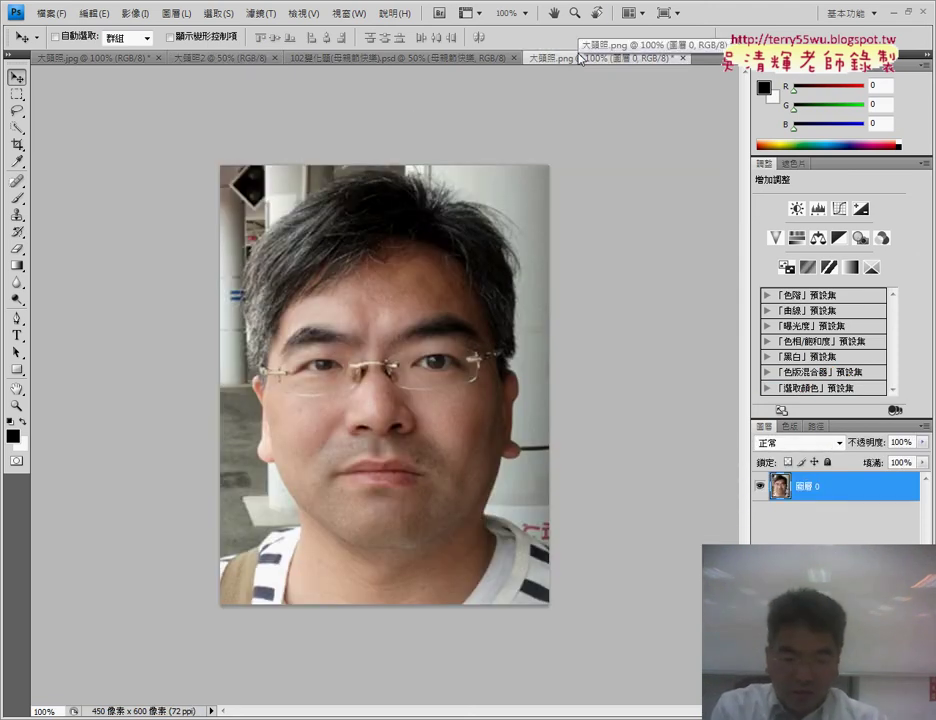
{"action": "key", "text": "ctrl+z"}
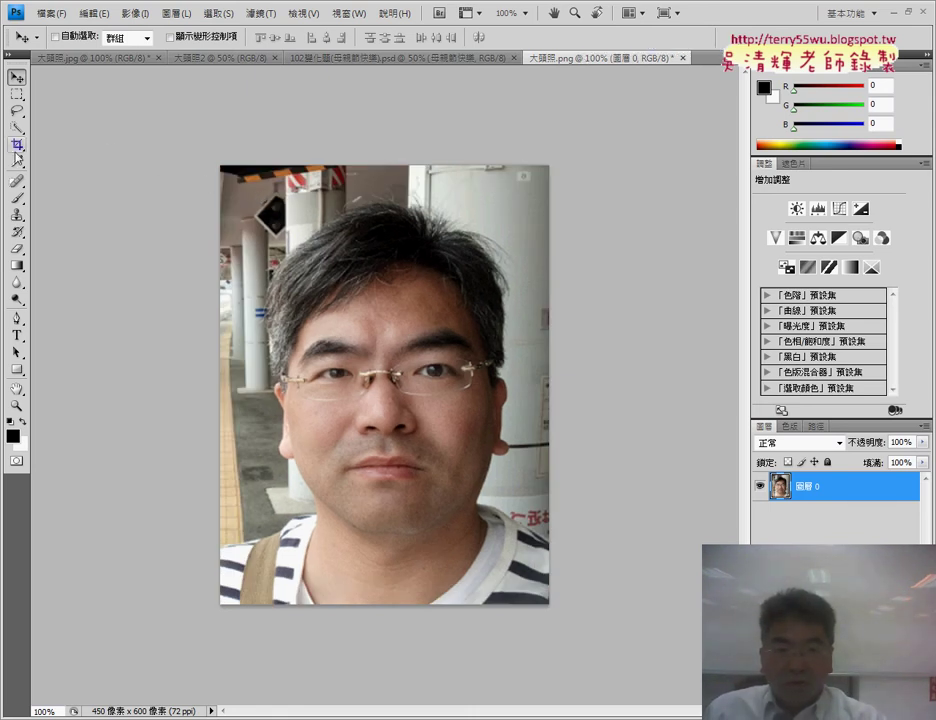
{"action": "left_click", "coordinate": [17, 144]}
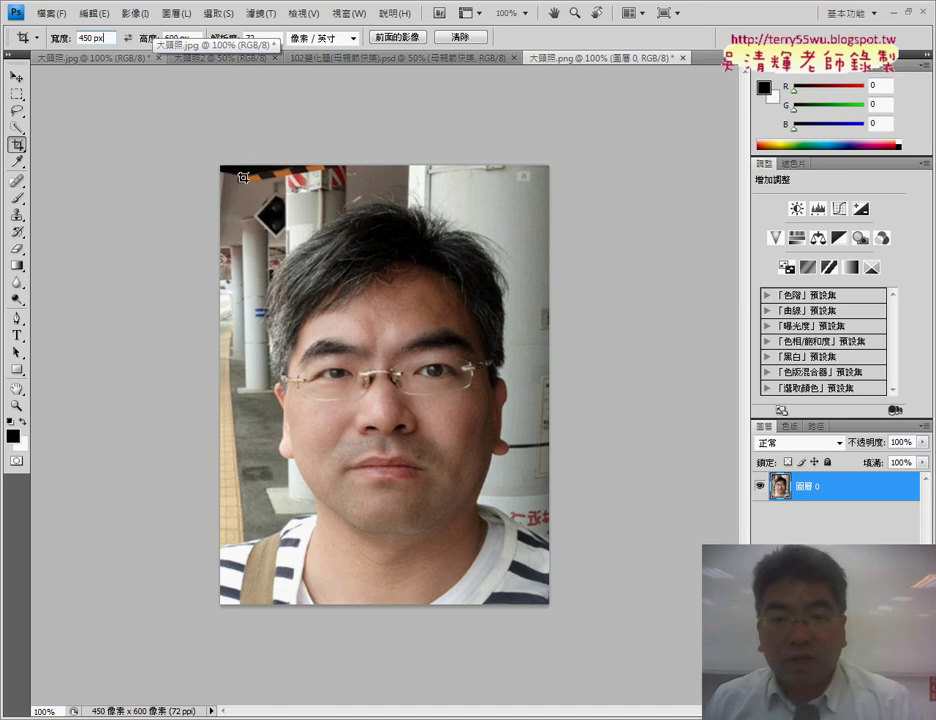
Commit a 450×600 px crop around the face and point out the 450 width and 600 height fields
{"action": "left_click_drag", "start_coordinate": [246, 176], "coordinate": [535, 716]}
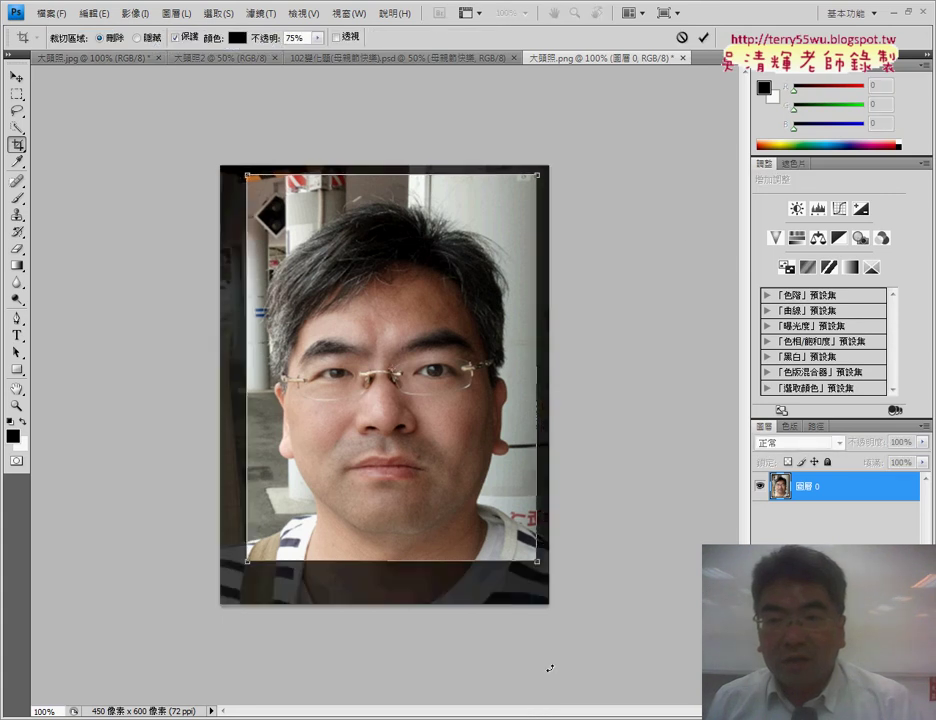
{"action": "key", "text": "Return"}
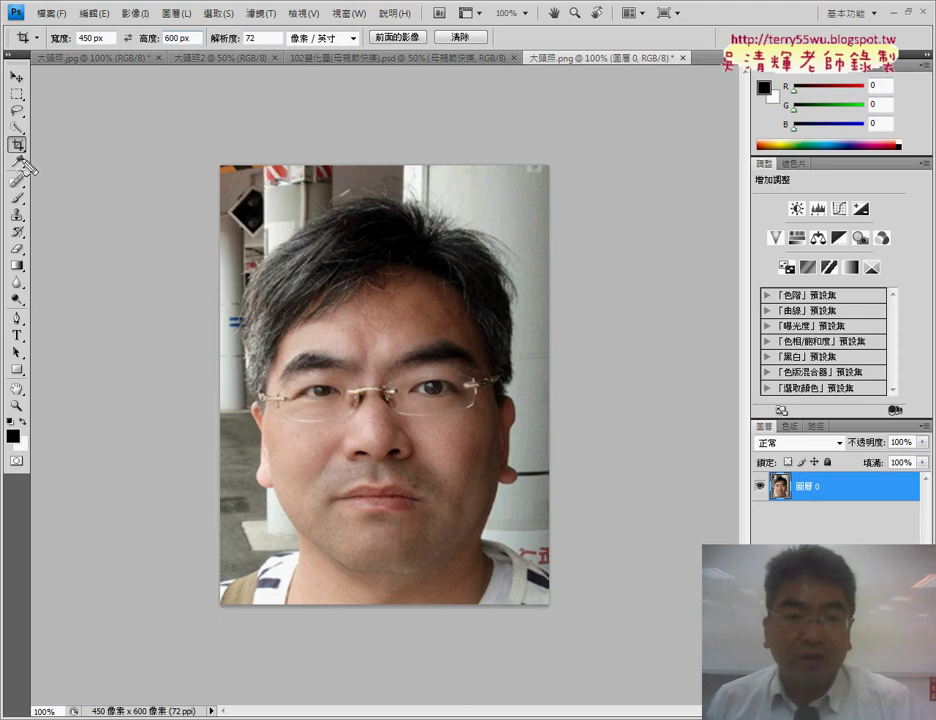
{"action": "left_click_drag", "start_coordinate": [13, 157], "coordinate": [35, 143]}
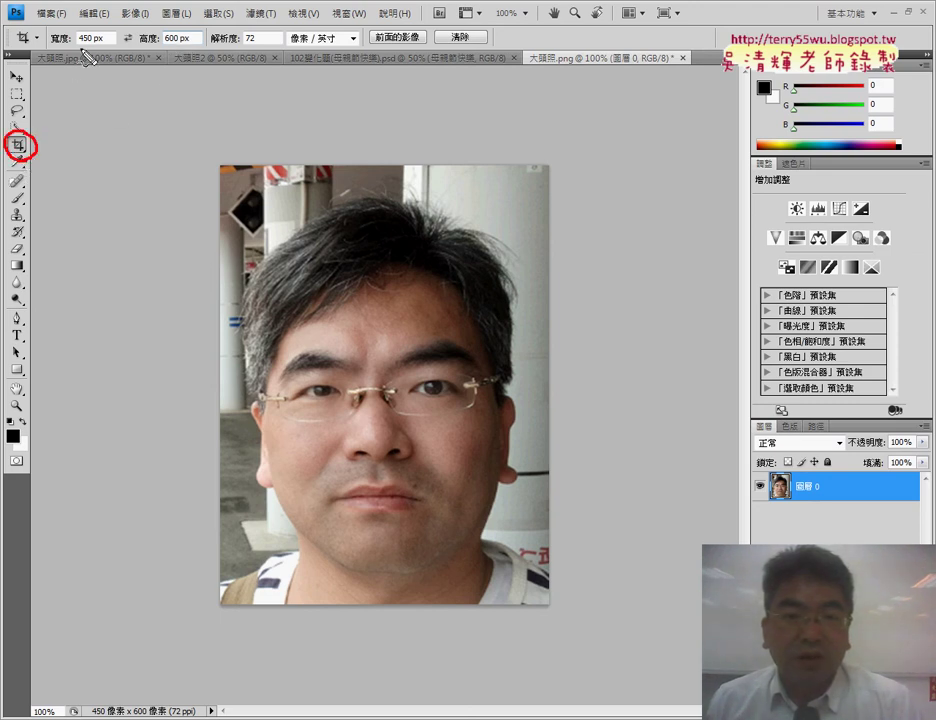
{"action": "mouse_move", "coordinate": [72, 48]}
{"action": "left_mouse_down"}
{"action": "mouse_move", "coordinate": [116, 50]}
{"action": "mouse_move", "coordinate": [168, 32]}
{"action": "mouse_move", "coordinate": [198, 57]}
{"action": "left_mouse_up"}
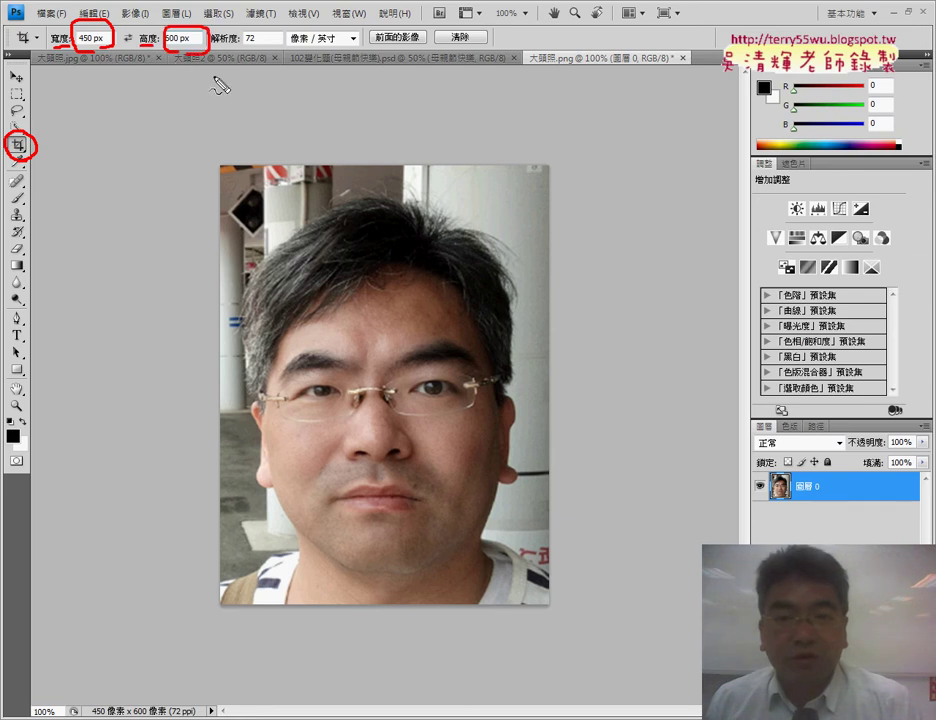
{"action": "left_click_drag", "start_coordinate": [228, 151], "coordinate": [244, 130]}
Annotate the photo as 450 wide by 600 high, clear the marks, and undo the crop
{"action": "left_click_drag", "start_coordinate": [550, 150], "coordinate": [566, 174]}
{"action": "mouse_move", "coordinate": [342, 108]}
{"action": "left_mouse_down"}
{"action": "mouse_move", "coordinate": [386, 132]}
{"action": "mouse_move", "coordinate": [364, 146]}
{"action": "left_mouse_up"}
{"action": "left_click_drag", "start_coordinate": [408, 108], "coordinate": [426, 132]}
{"action": "mouse_move", "coordinate": [450, 112]}
{"action": "left_mouse_down"}
{"action": "mouse_move", "coordinate": [462, 114]}
{"action": "mouse_move", "coordinate": [452, 128]}
{"action": "left_mouse_up"}
{"action": "left_click_drag", "start_coordinate": [568, 178], "coordinate": [600, 213]}
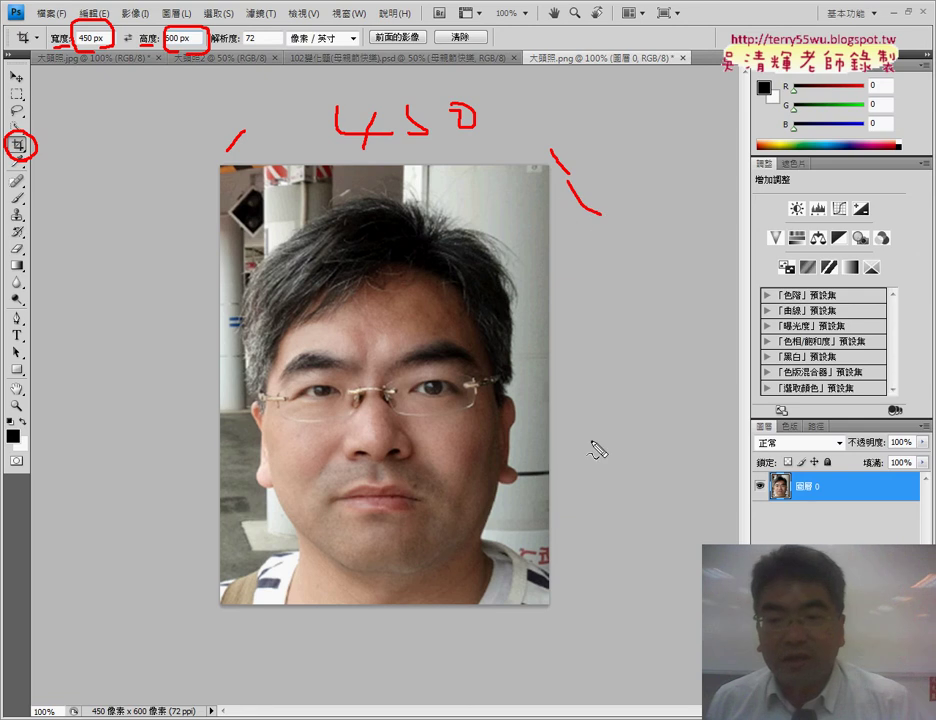
{"action": "left_click_drag", "start_coordinate": [562, 565], "coordinate": [590, 472]}
{"action": "mouse_move", "coordinate": [608, 342]}
{"action": "left_mouse_down"}
{"action": "mouse_move", "coordinate": [612, 392]}
{"action": "mouse_move", "coordinate": [662, 380]}
{"action": "left_mouse_up"}
{"action": "key", "text": "Escape"}
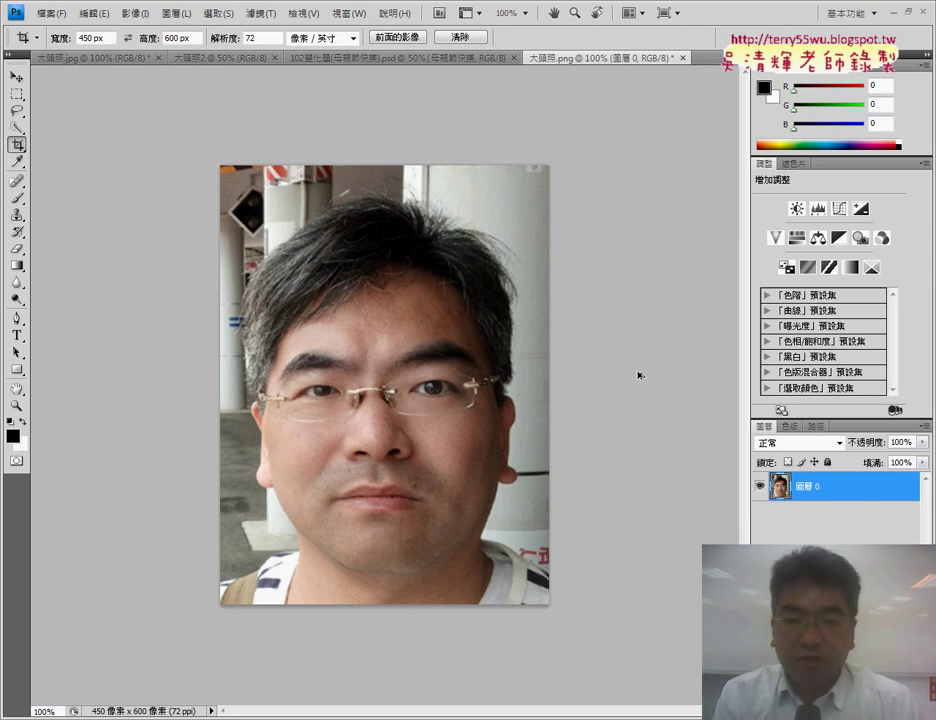
{"action": "key", "text": "ctrl+z"}
{"action": "key", "text": "ctrl+z"}
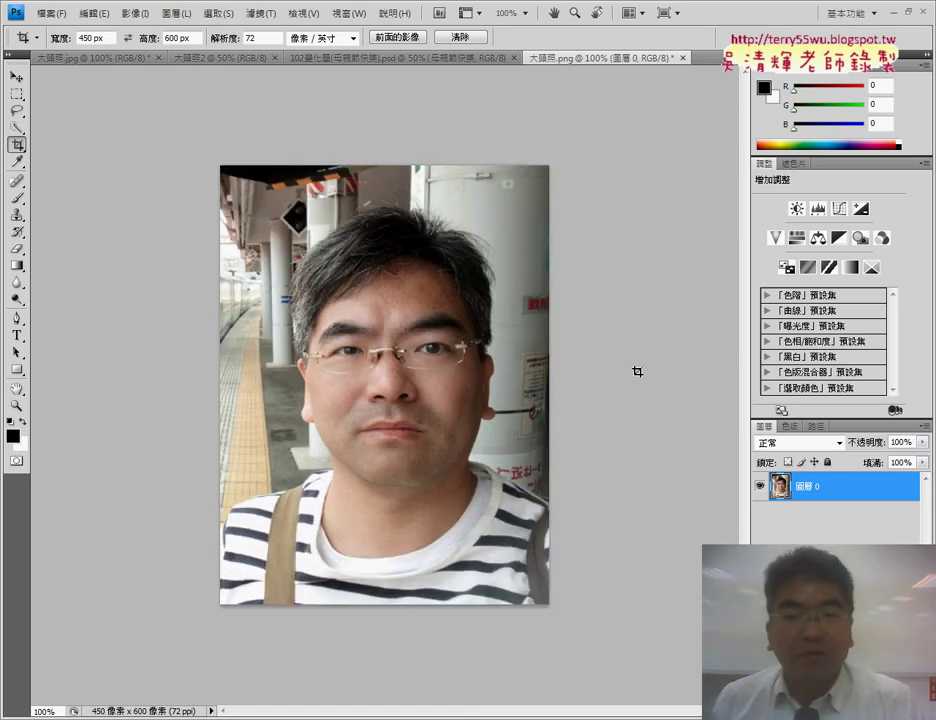
Set the Rectangular Marquee to Fixed Size 450 × 600 px and place it over the whole headshot
{"action": "left_click", "coordinate": [18, 95]}
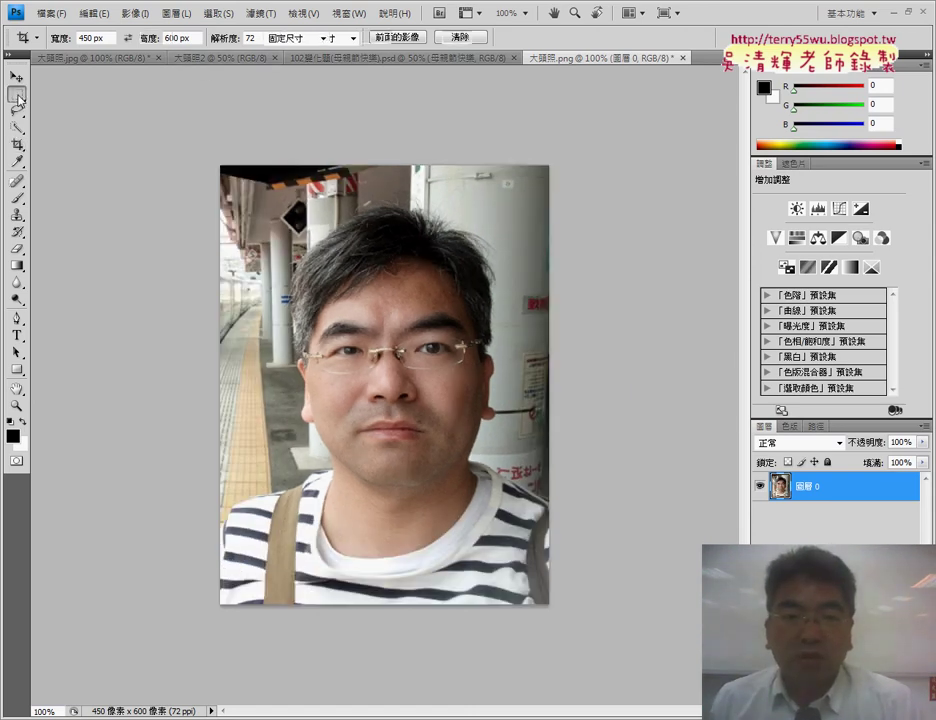
{"action": "left_click", "coordinate": [76, 96]}
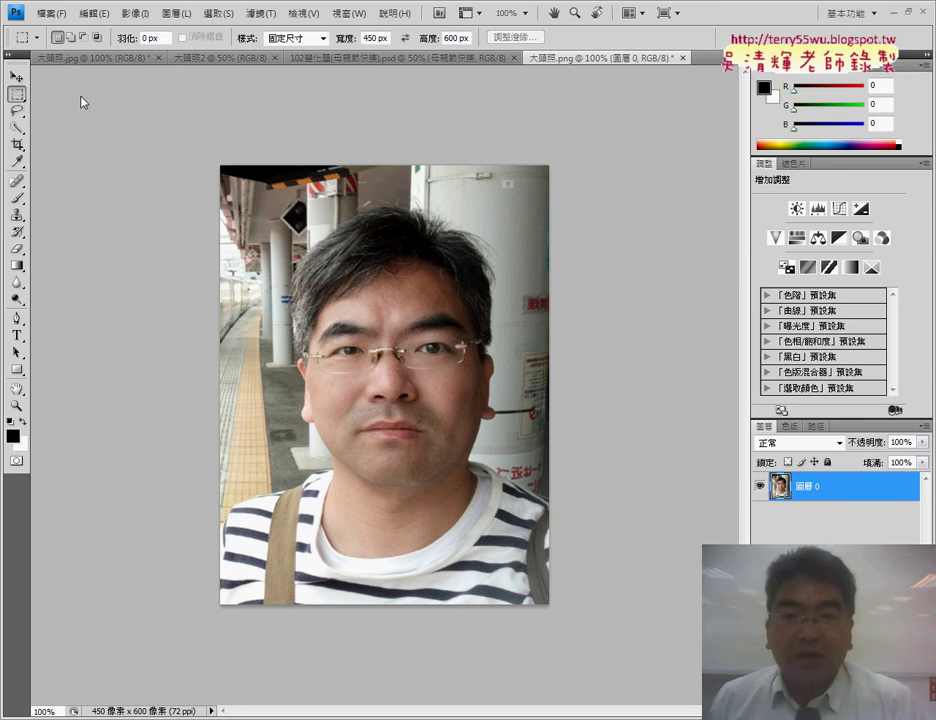
{"action": "left_click", "coordinate": [305, 42]}
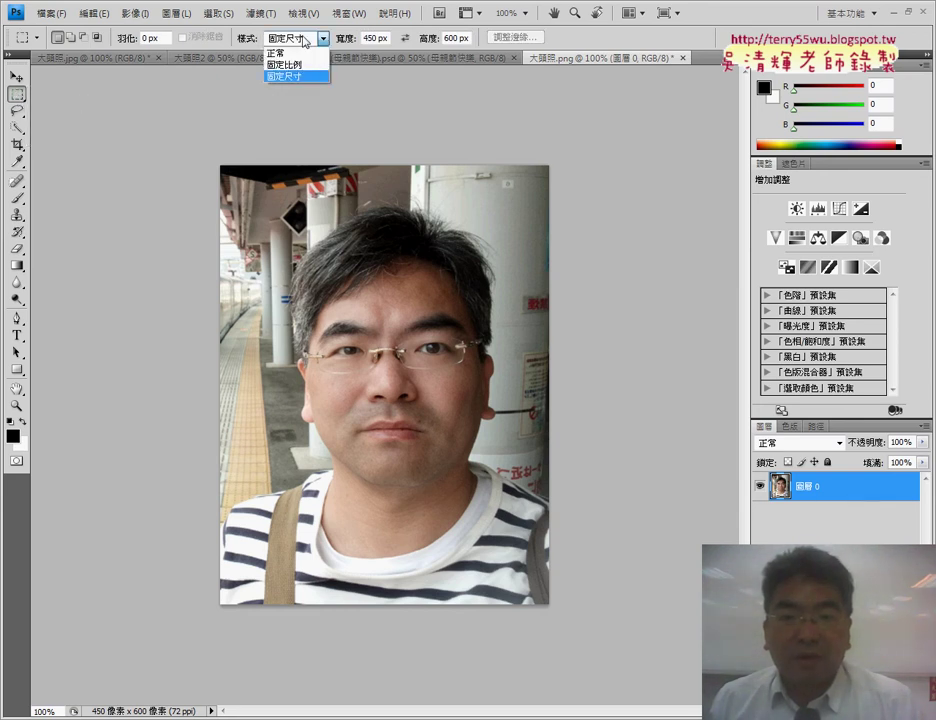
{"action": "left_click", "coordinate": [300, 52]}
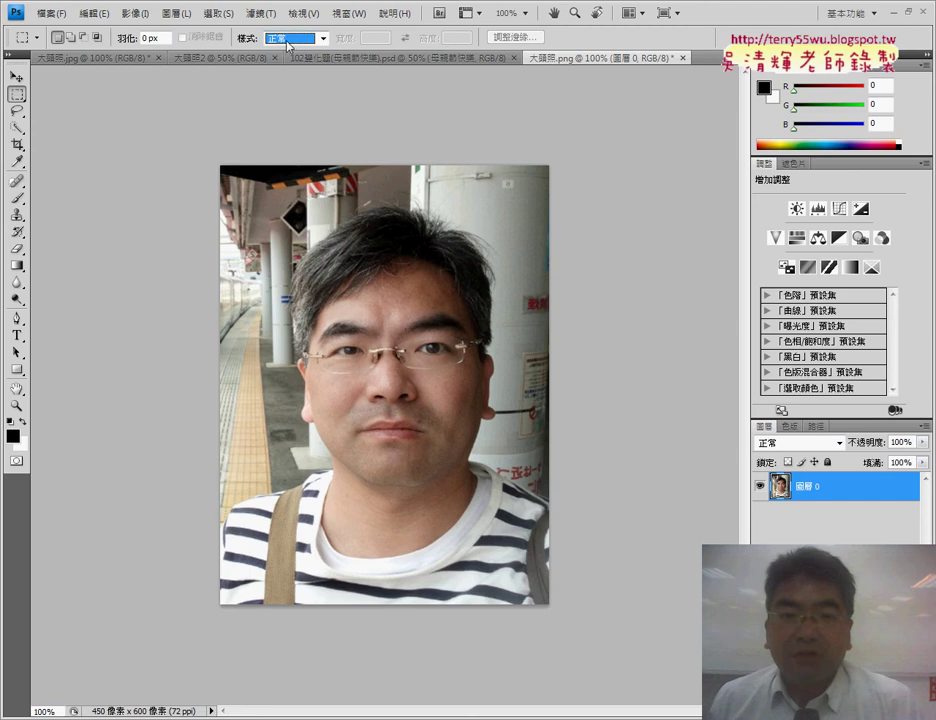
{"action": "left_click", "coordinate": [17, 94]}
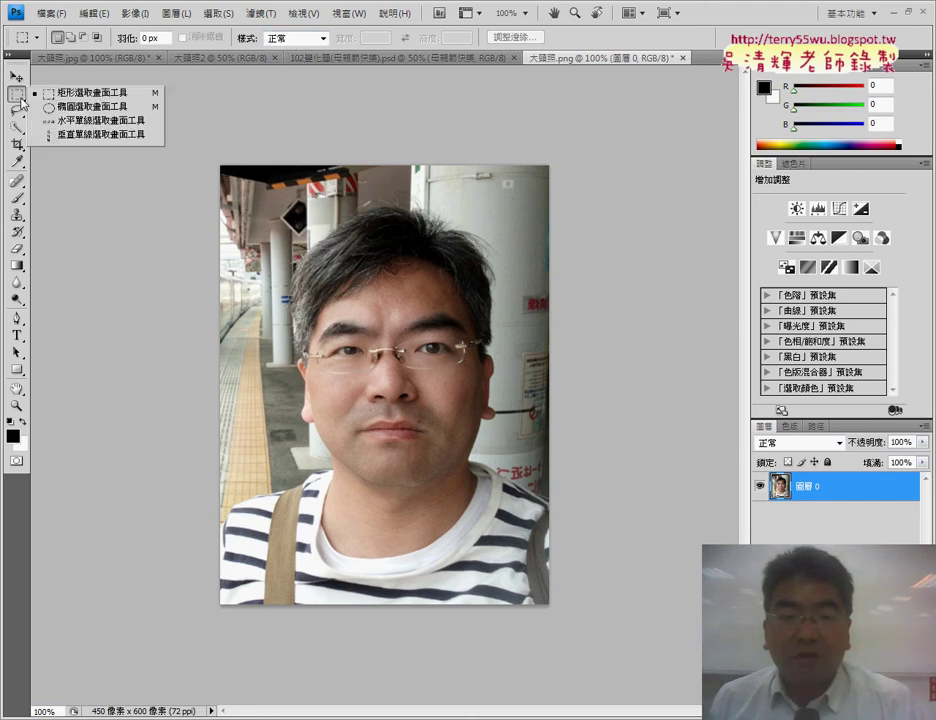
{"action": "left_click", "coordinate": [322, 38]}
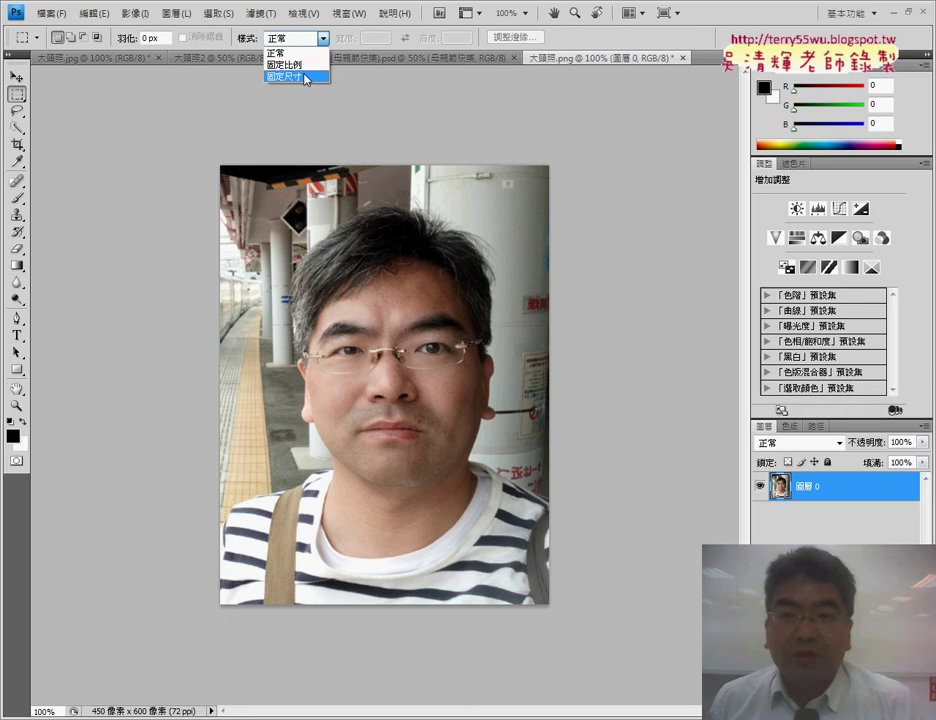
{"action": "left_click", "coordinate": [290, 76]}
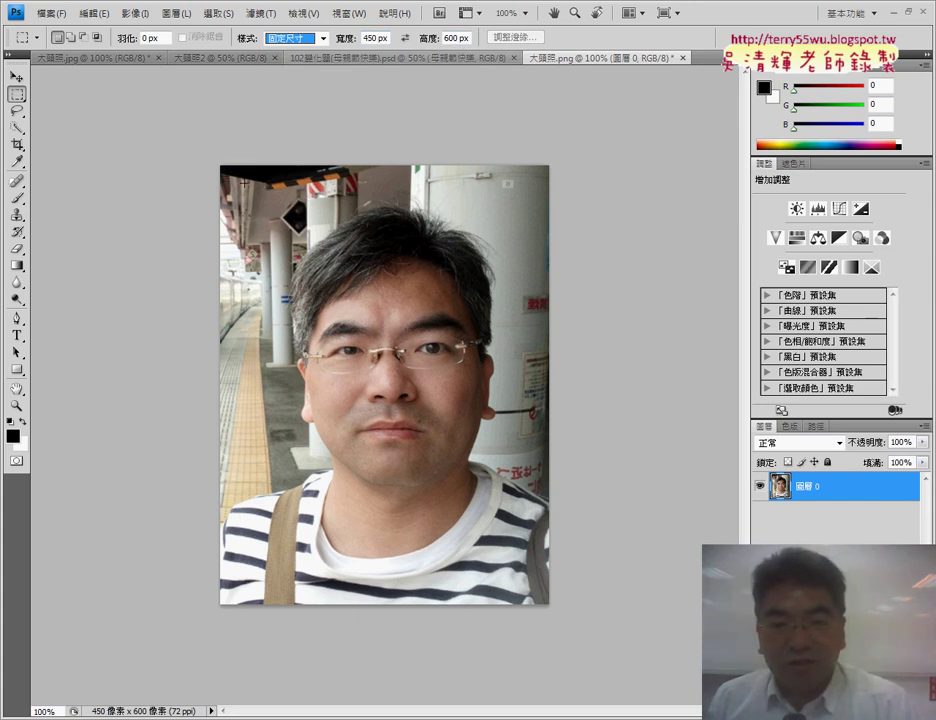
{"action": "left_click", "coordinate": [243, 185]}
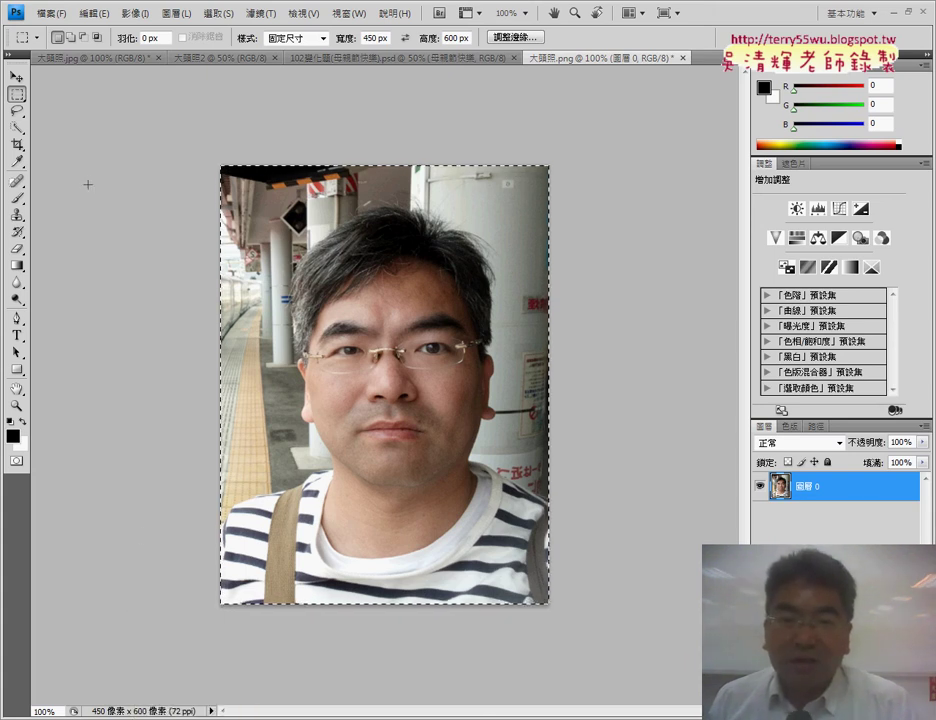
{"action": "left_click", "coordinate": [130, 15]}
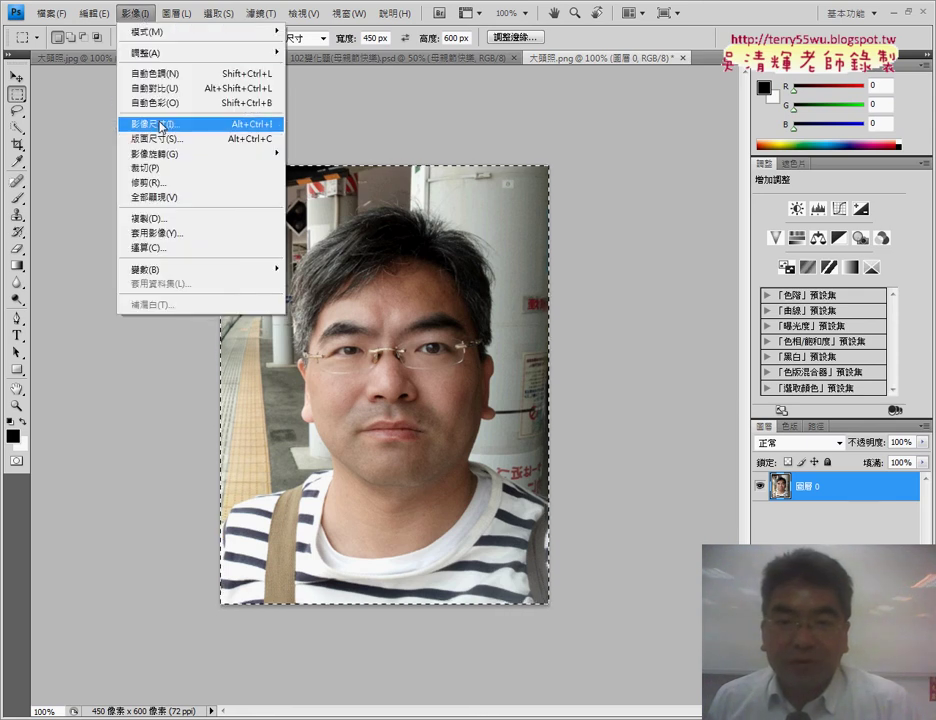
{"action": "left_click", "coordinate": [161, 126]}
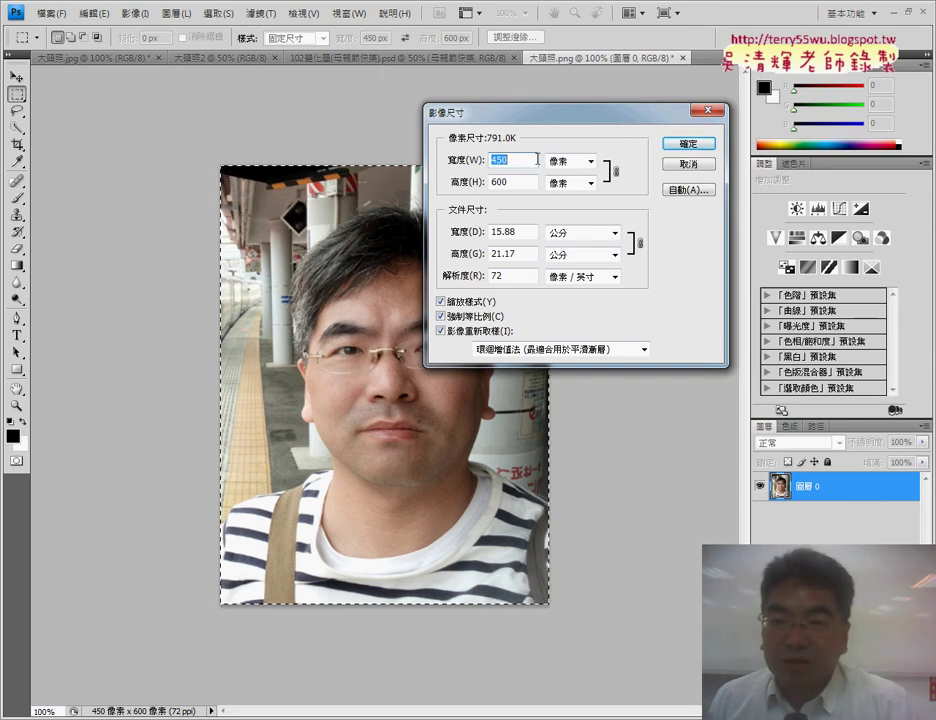
{"action": "type", "text": "900"}
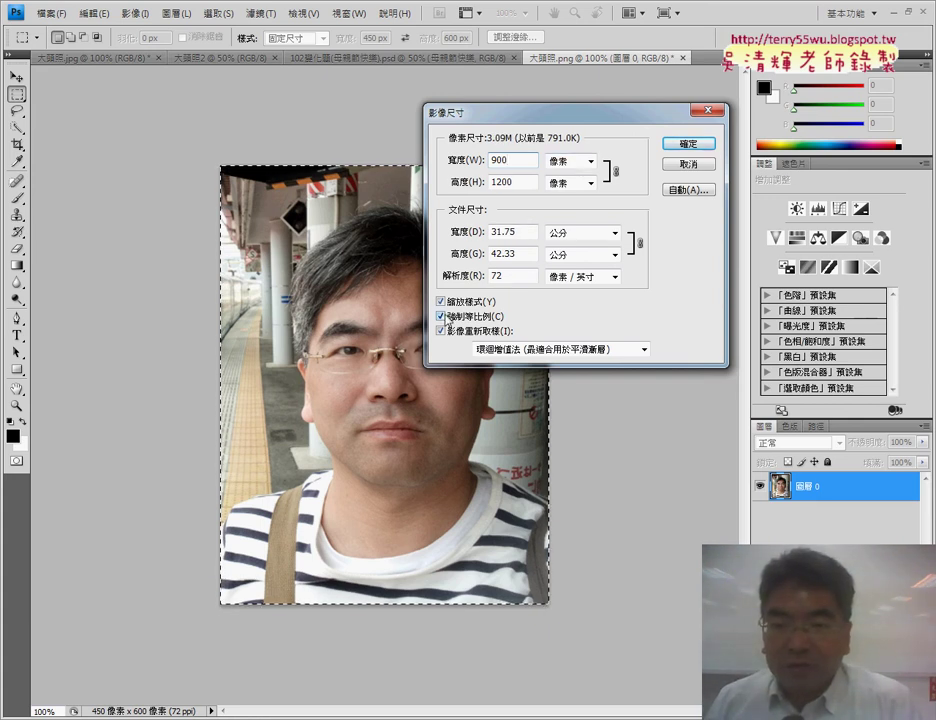
{"action": "left_click_drag", "start_coordinate": [524, 160], "coordinate": [478, 160]}
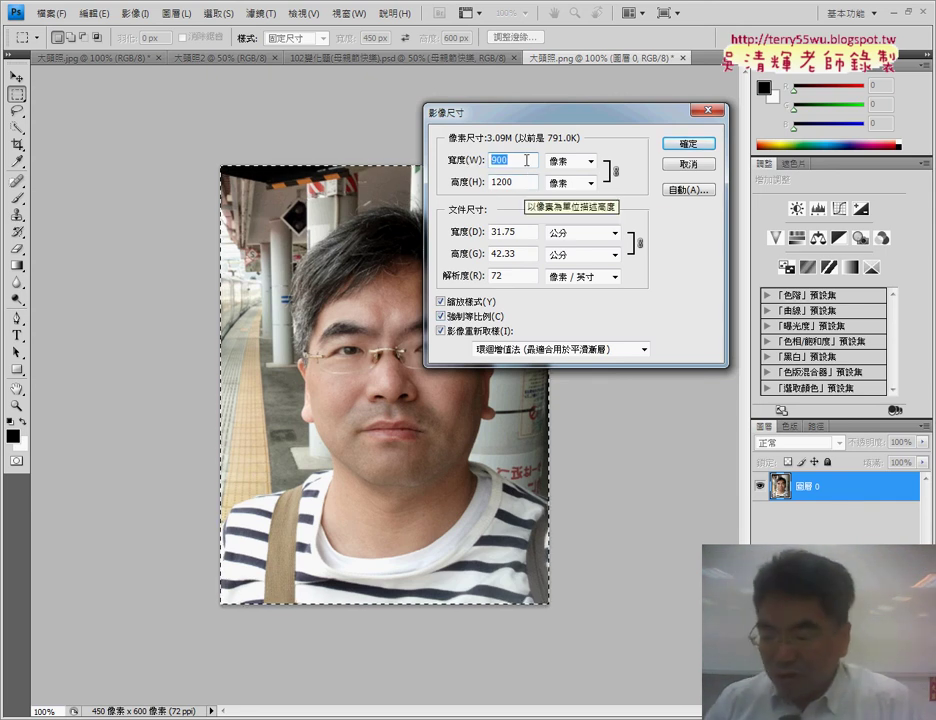
{"action": "type", "text": "600"}
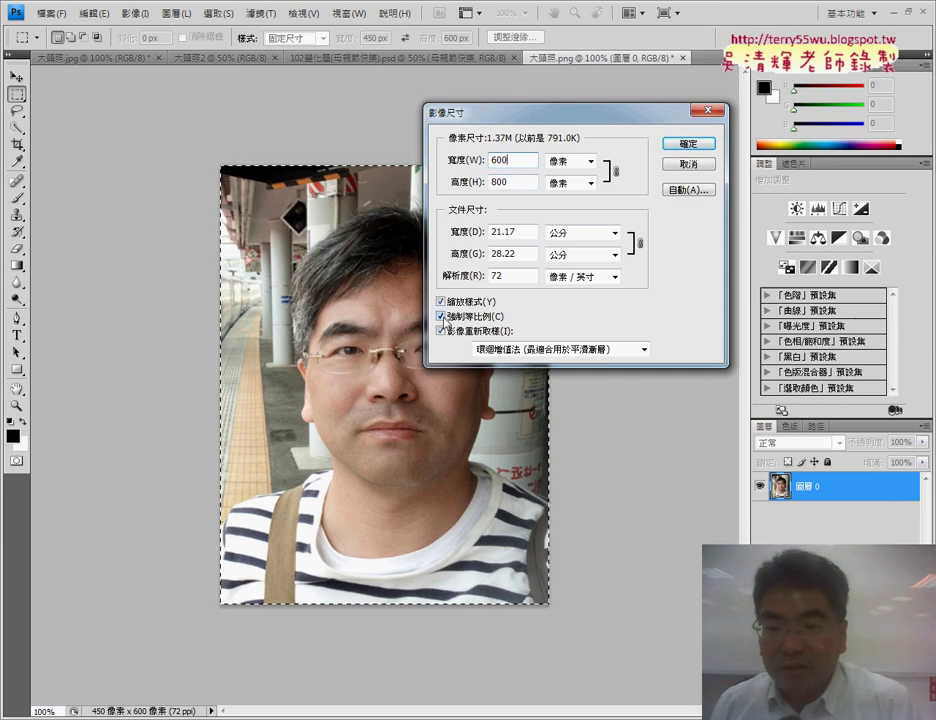
{"action": "left_click", "coordinate": [441, 317]}
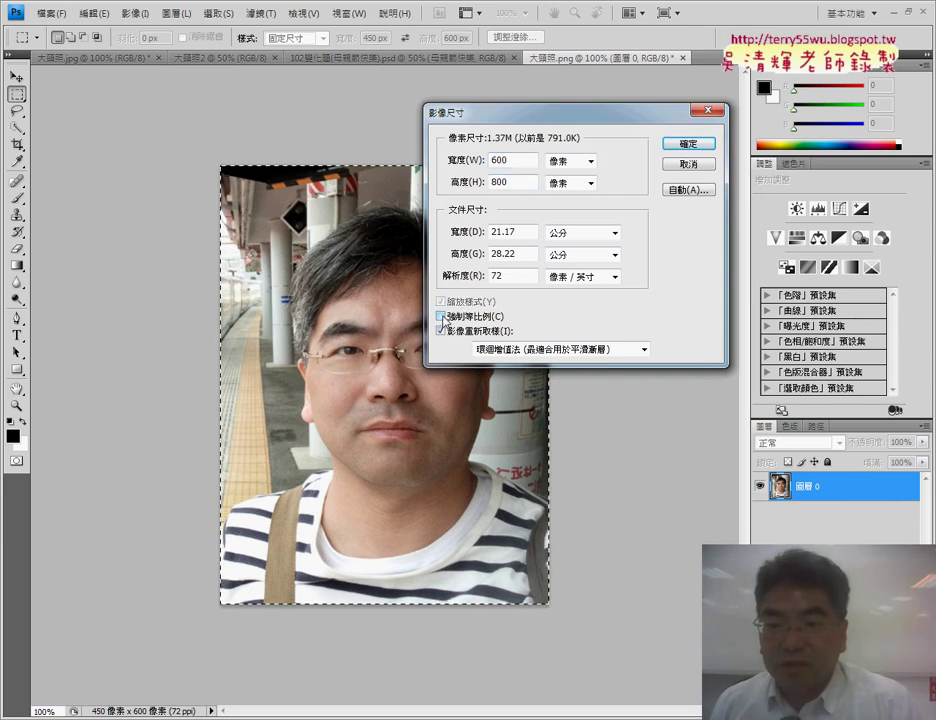
{"action": "key", "text": "ctrl+z"}
{"action": "left_click", "coordinate": [441, 317]}
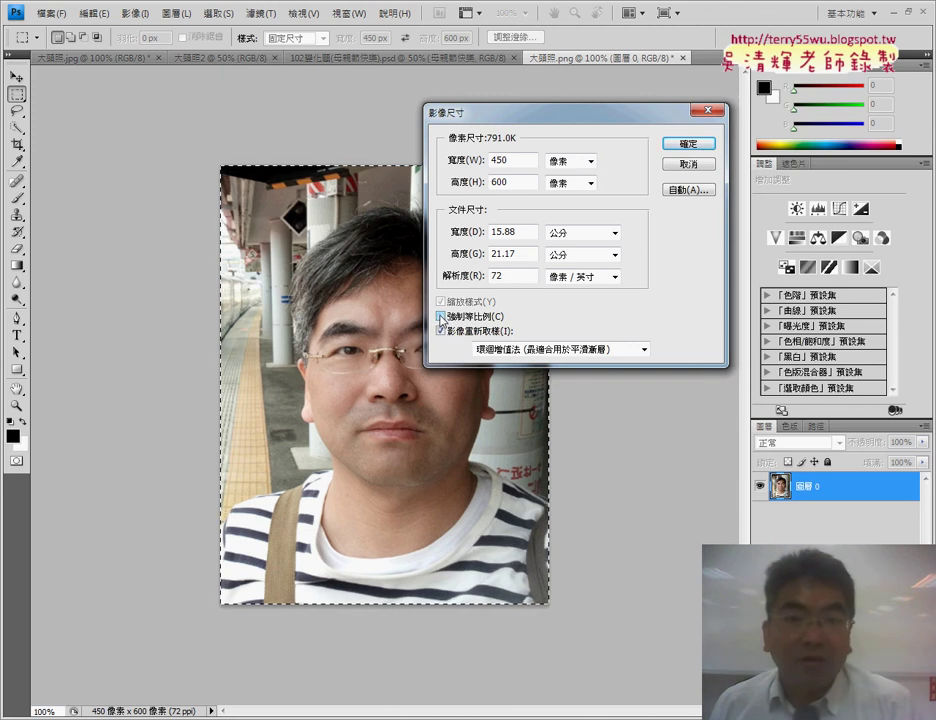
{"action": "left_click", "coordinate": [441, 317]}
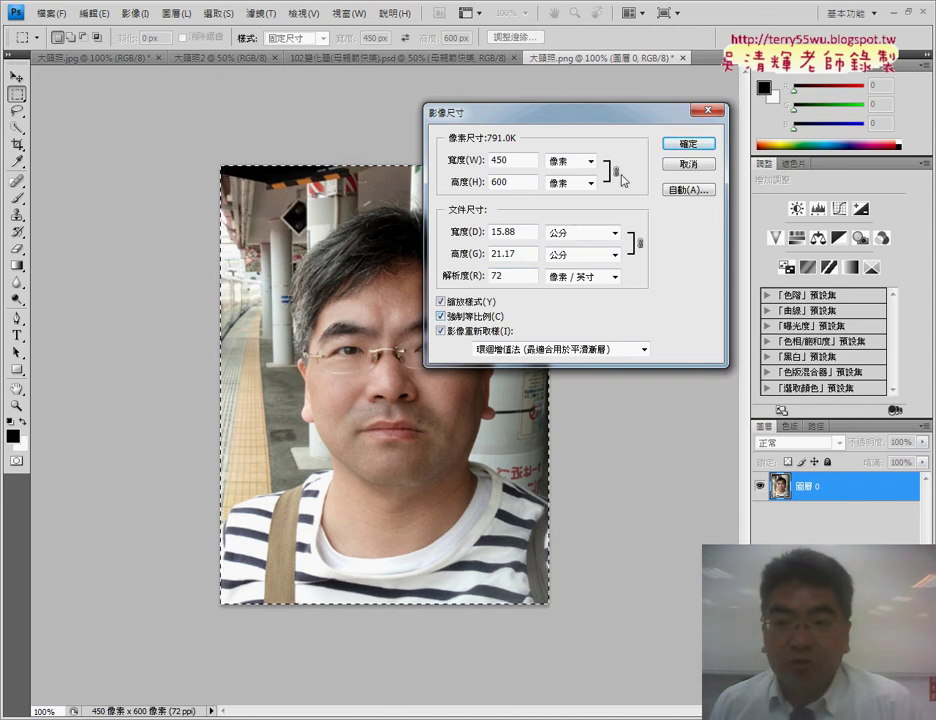
{"action": "left_click", "coordinate": [441, 317]}
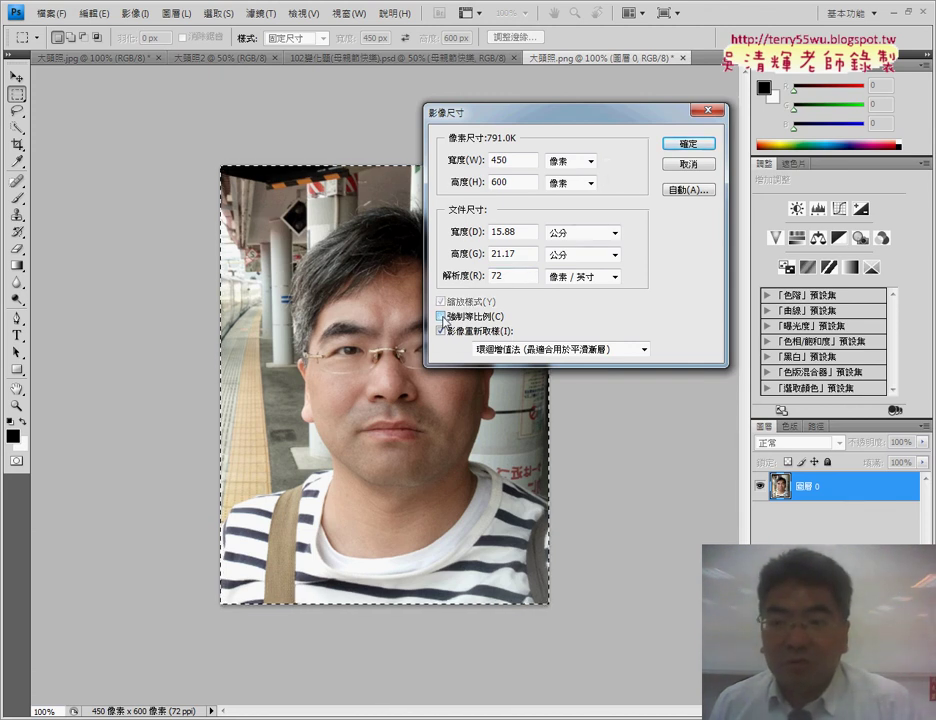
{"action": "left_click", "coordinate": [460, 161]}
{"action": "type", "text": "90"}
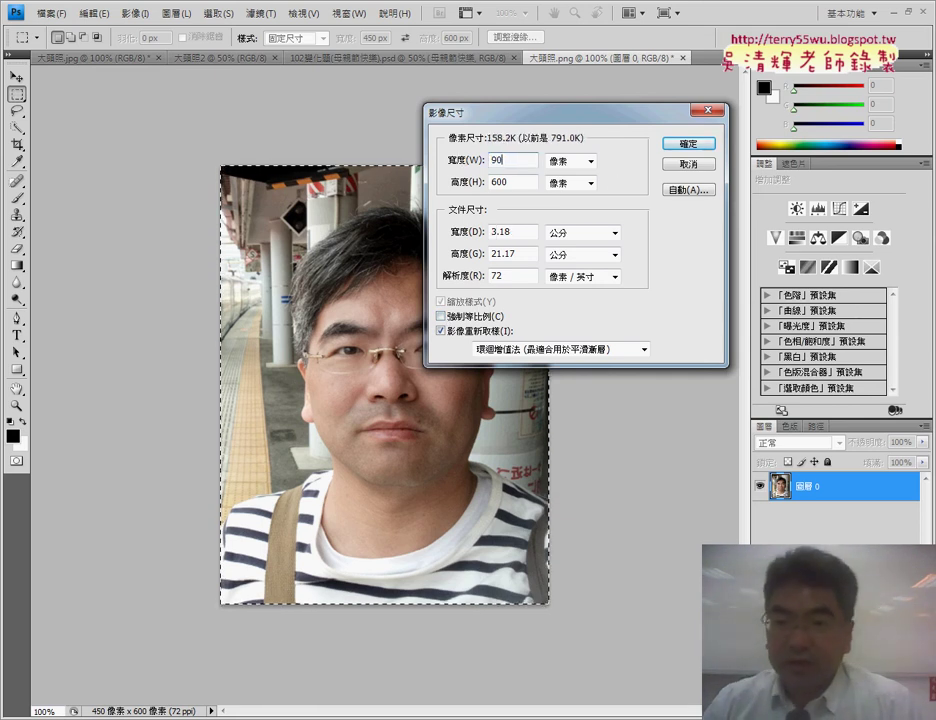
{"action": "type", "text": "00"}
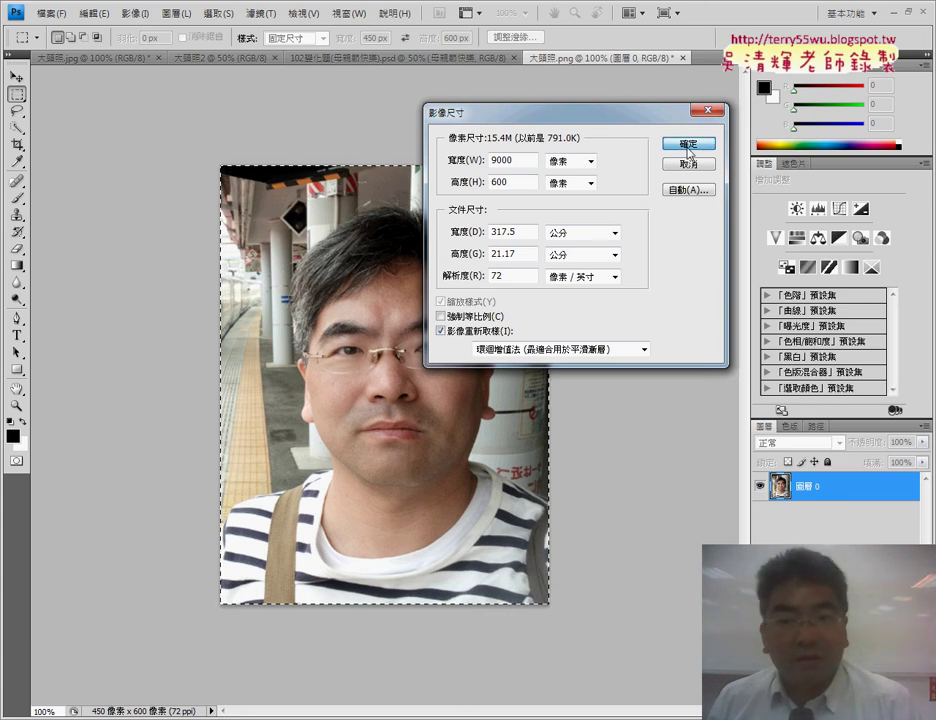
{"action": "left_click", "coordinate": [688, 152]}
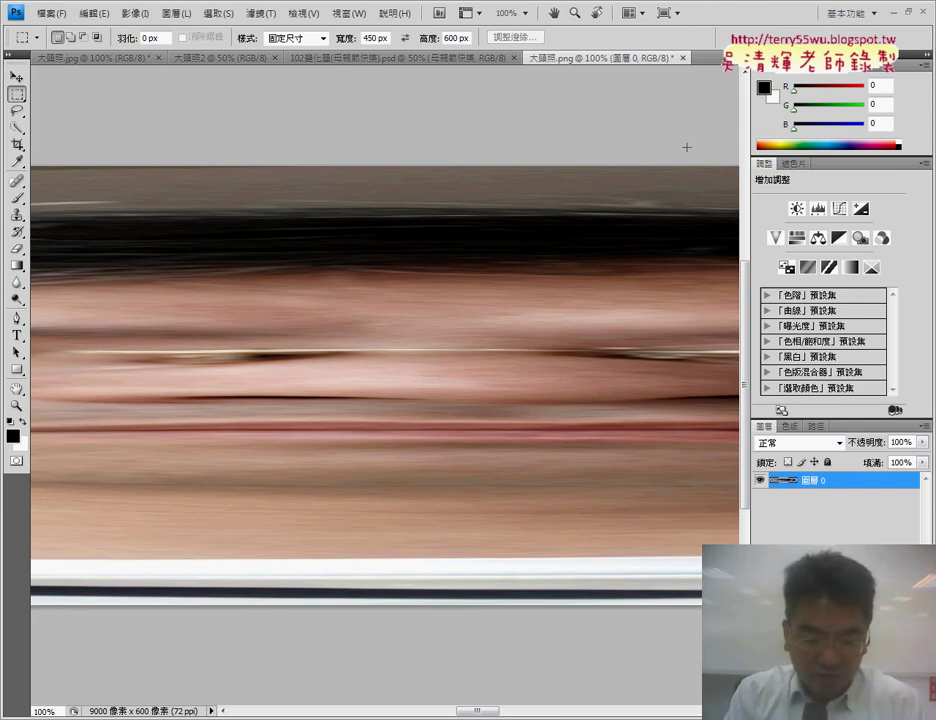
{"action": "key", "text": "ctrl+z"}
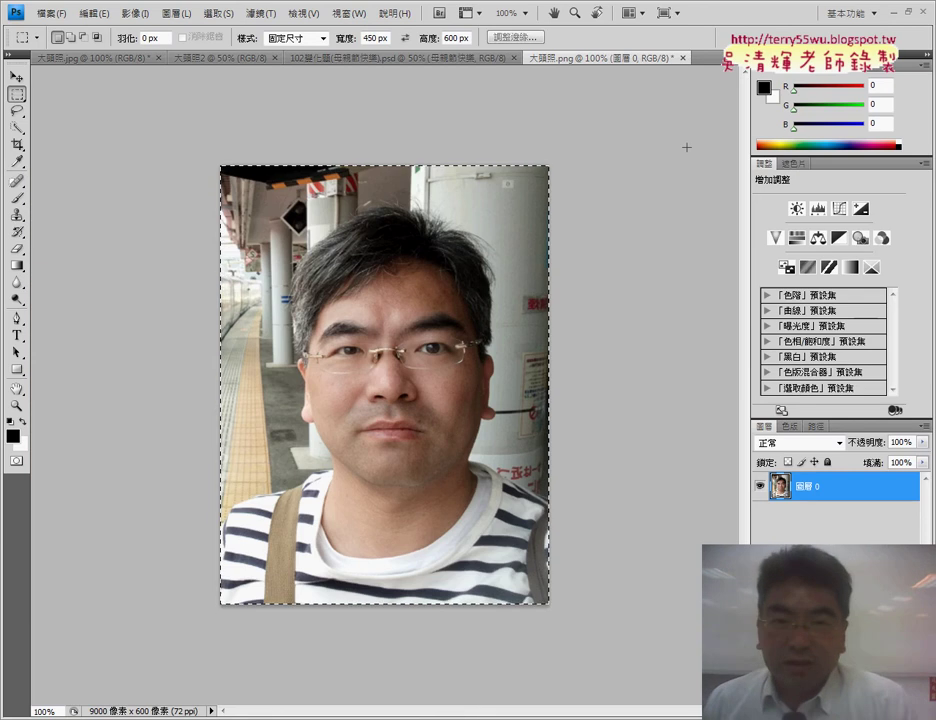
Resize the headshot to a 900 px width in Image Size
{"action": "left_click", "coordinate": [134, 13]}
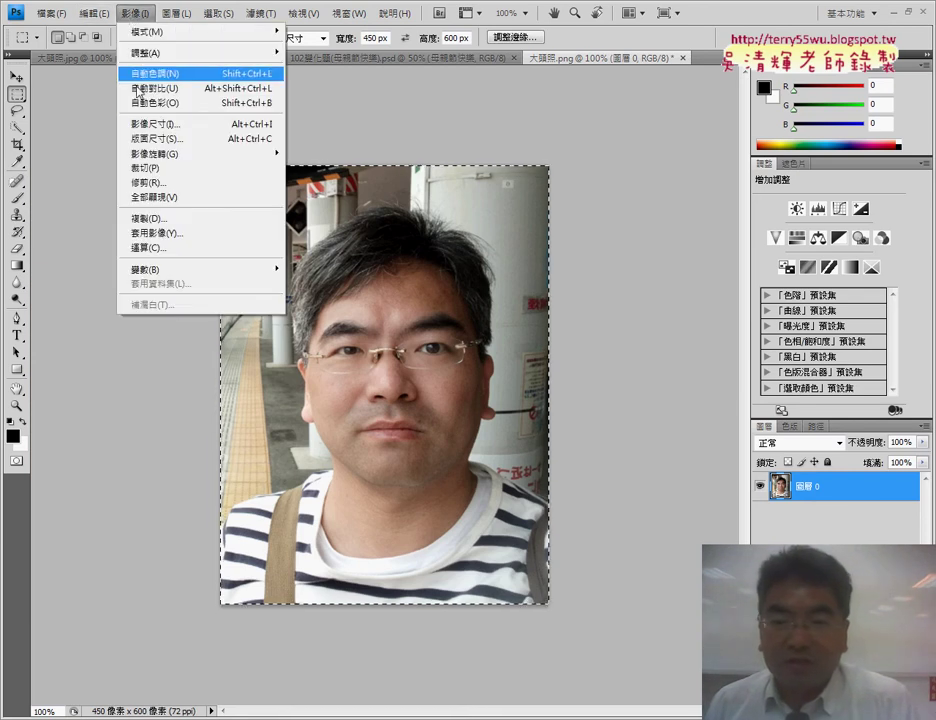
{"action": "left_click", "coordinate": [155, 123]}
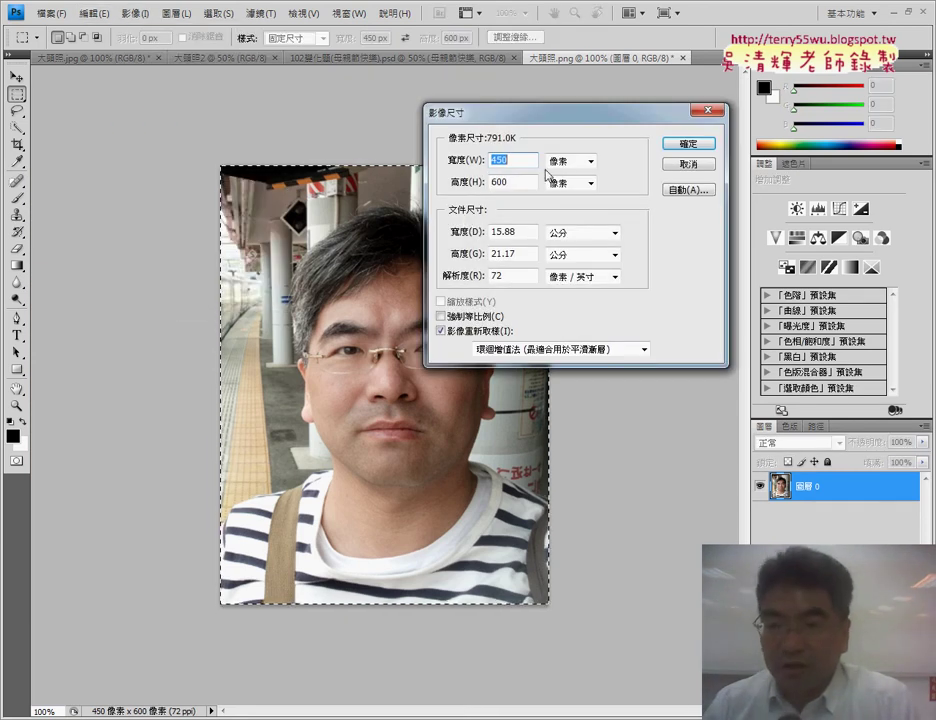
{"action": "type", "text": "900"}
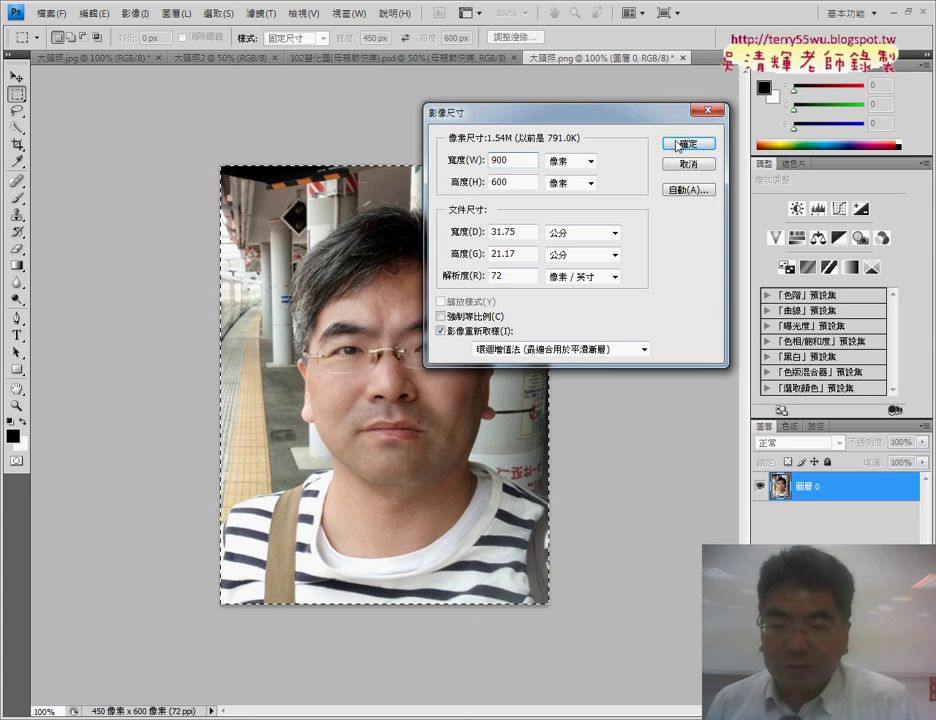
{"action": "left_click", "coordinate": [676, 144]}
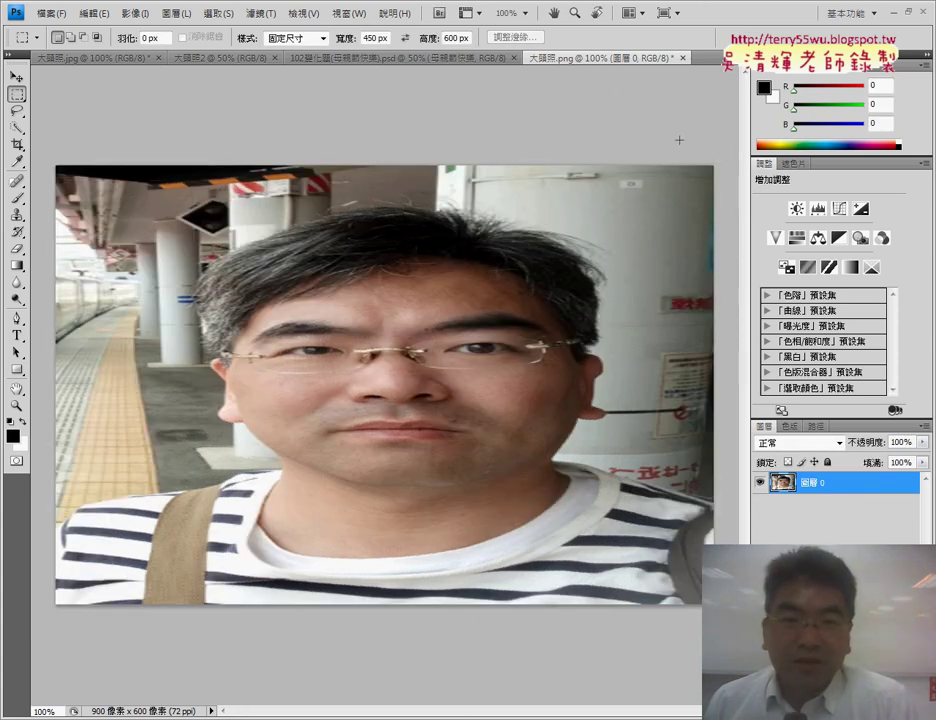
Try a 400 px width, then undo twice back to the original 450×600 photo
{"action": "left_click", "coordinate": [95, 13]}
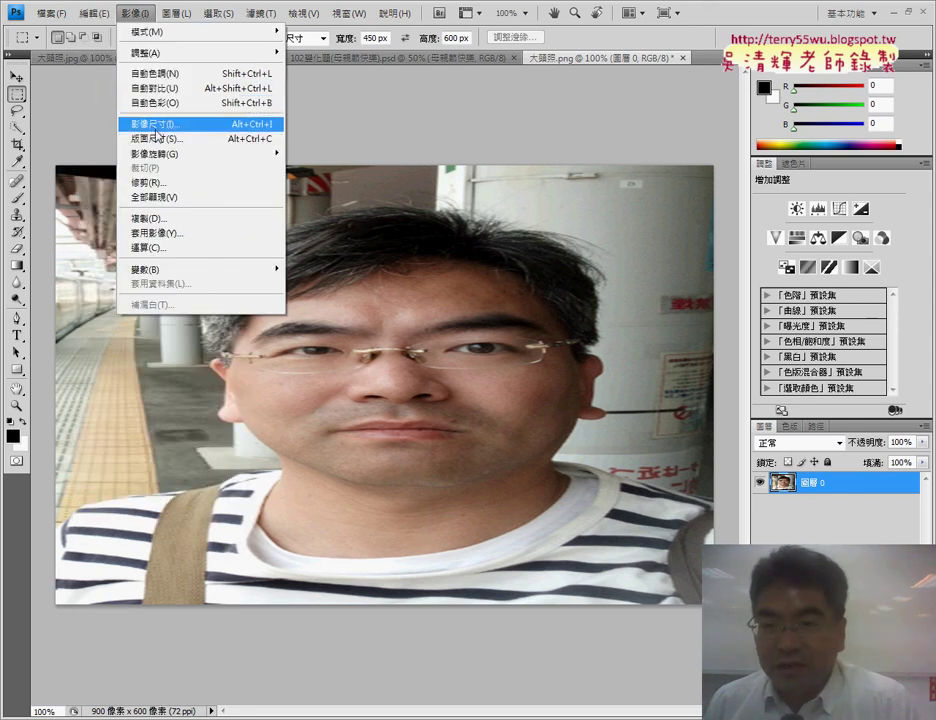
{"action": "left_click", "coordinate": [156, 126]}
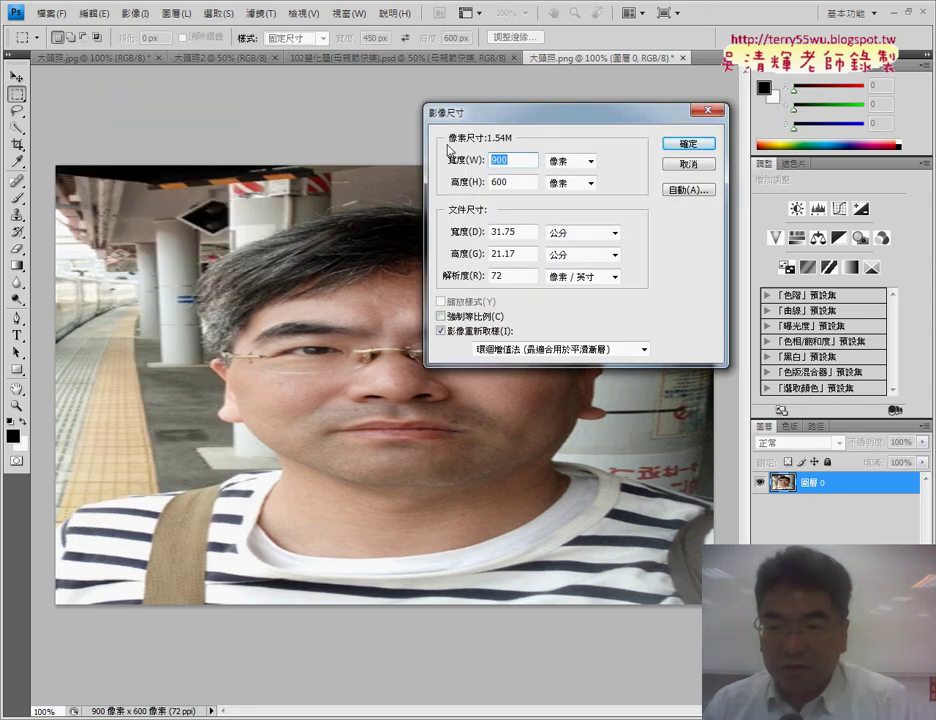
{"action": "type", "text": "400"}
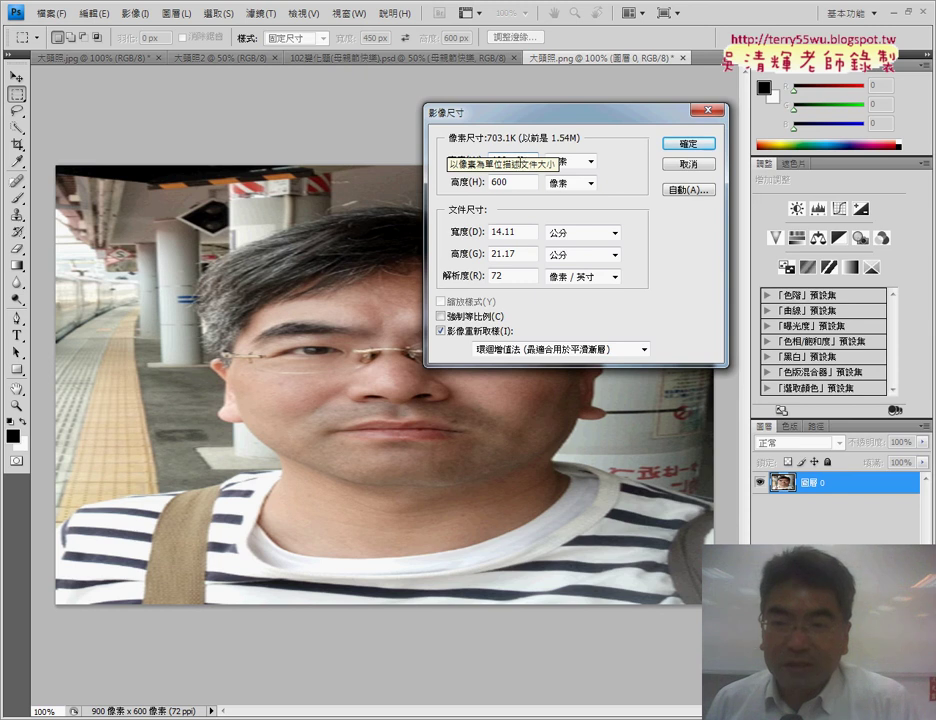
{"action": "left_click", "coordinate": [685, 144]}
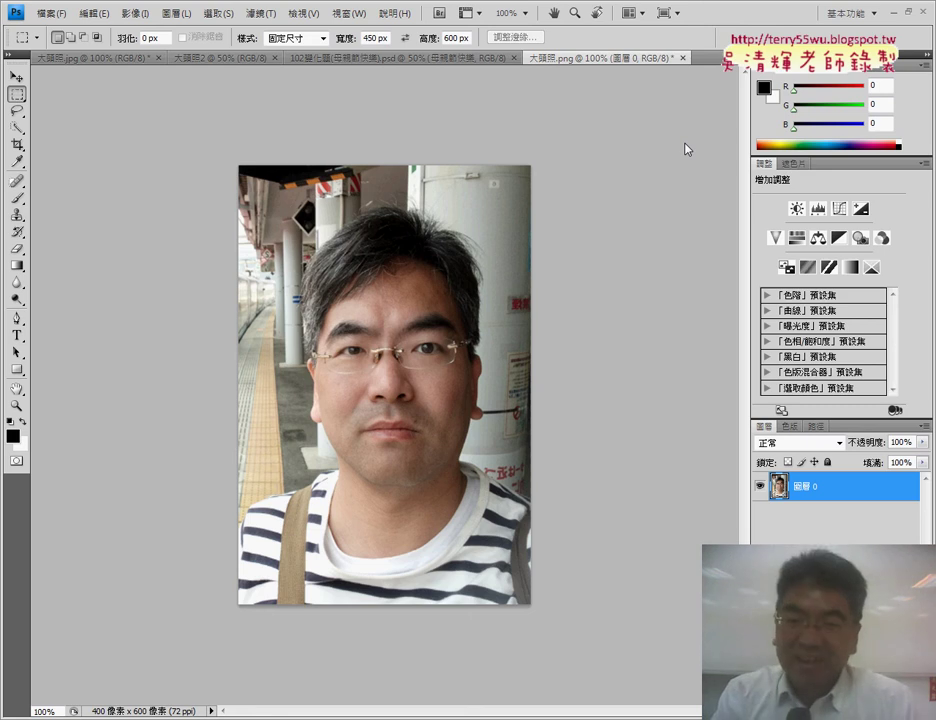
{"action": "key", "text": "ctrl+z"}
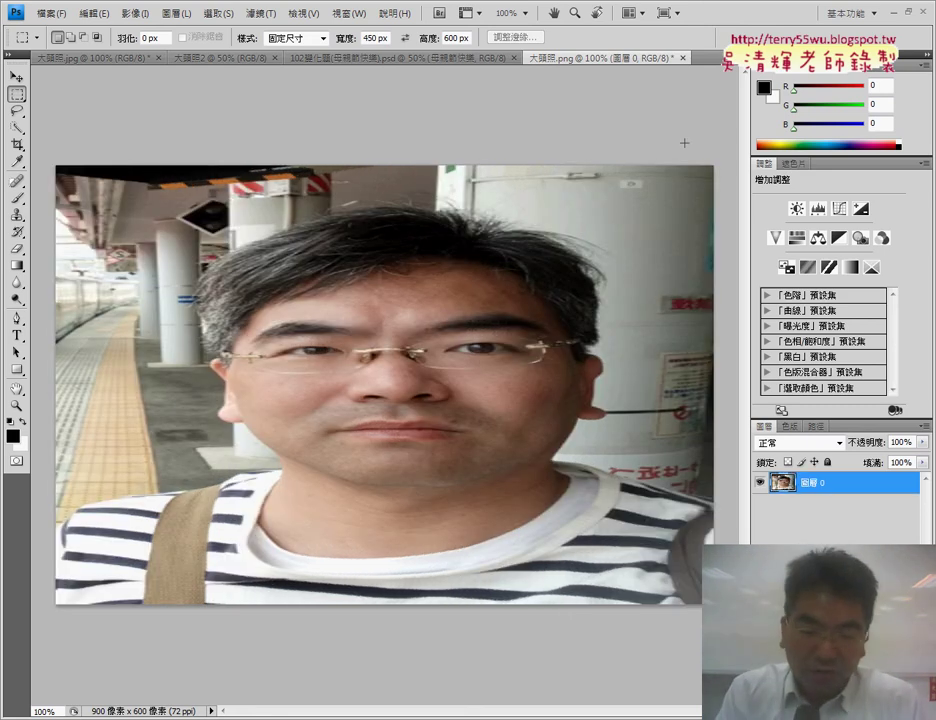
{"action": "key", "text": "ctrl+z"}
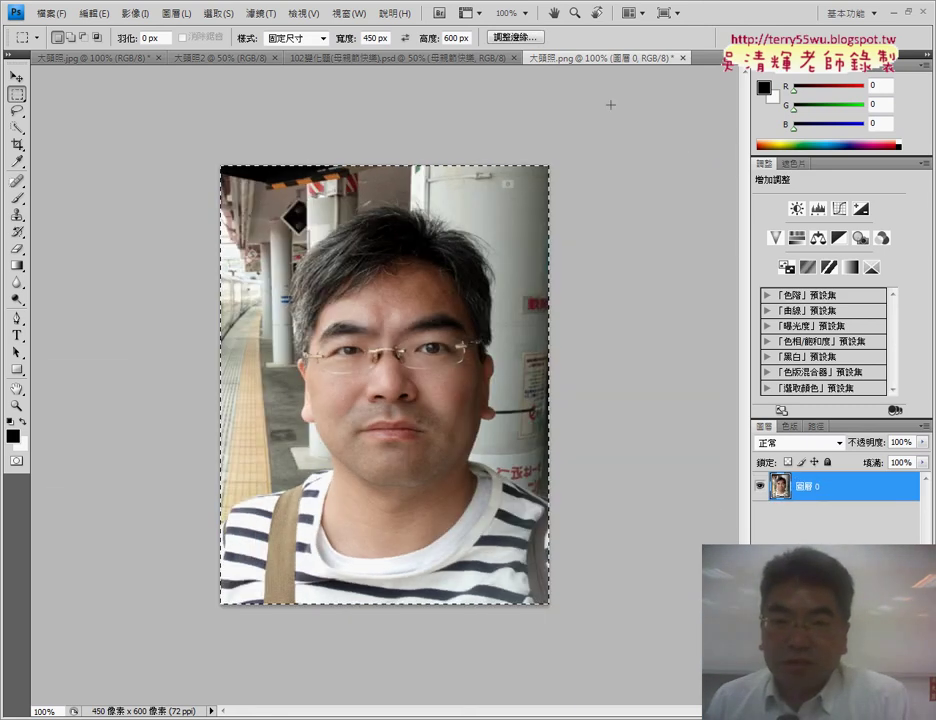
Resize to 900 × 1200 px with Constrain Proportions on, then zoom out to 50%
{"action": "left_click", "coordinate": [137, 13]}
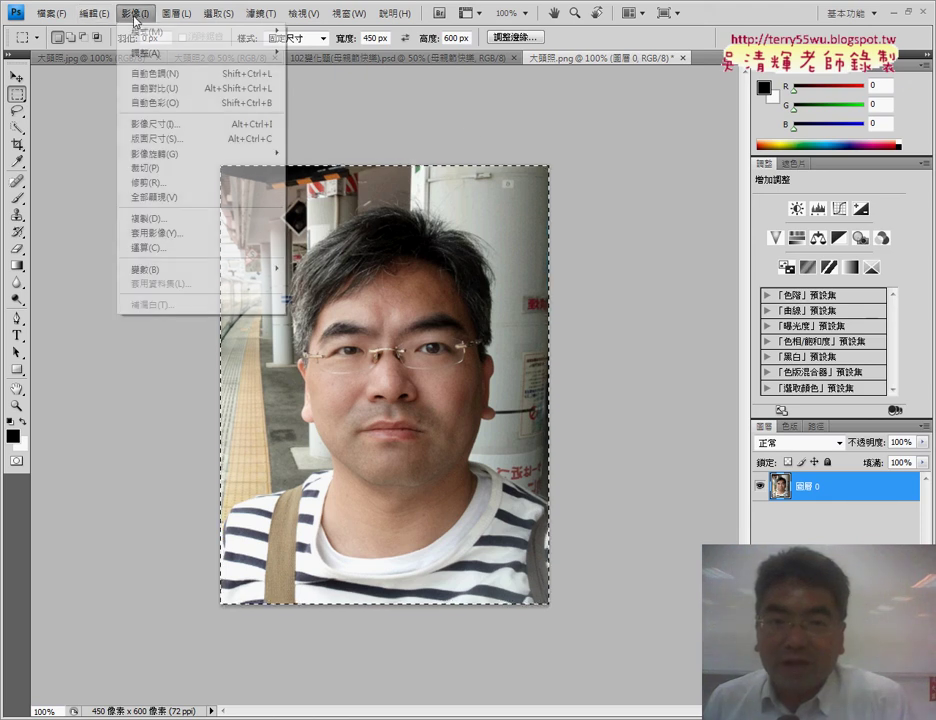
{"action": "left_click", "coordinate": [170, 119]}
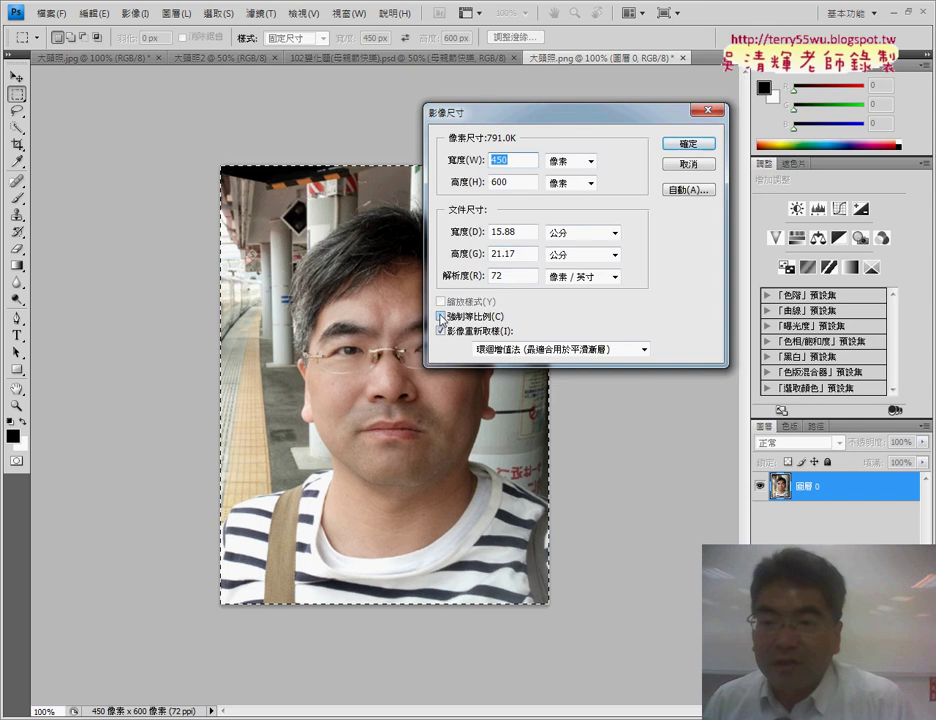
{"action": "left_click", "coordinate": [441, 316]}
{"action": "type", "text": "900"}
{"action": "left_click", "coordinate": [711, 148]}
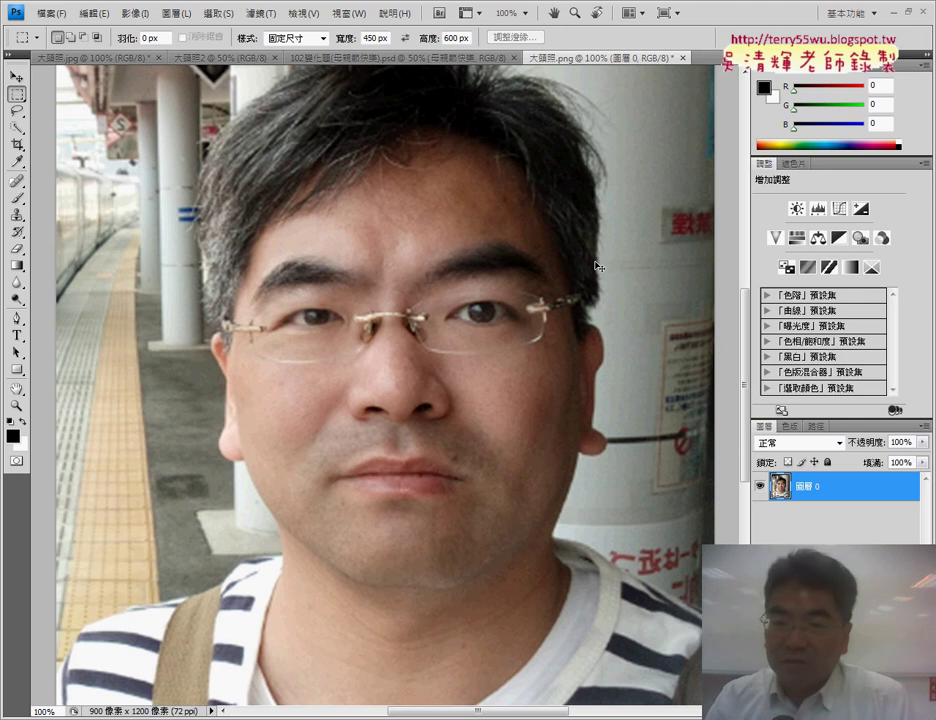
{"action": "key", "text": "ctrl+minus"}
{"action": "key", "text": "ctrl+minus"}
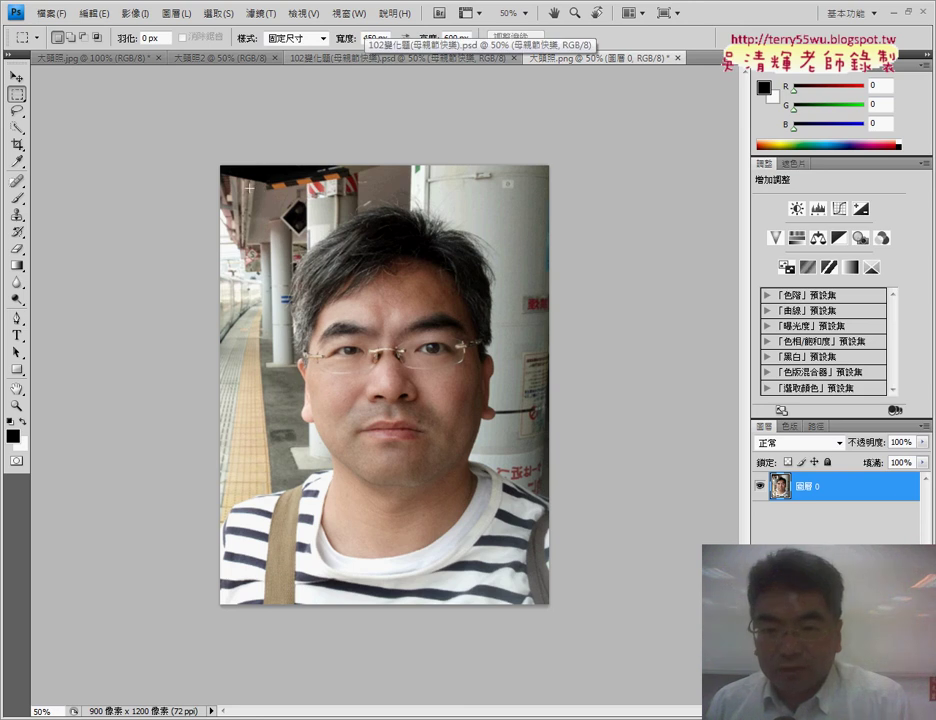
Position the 450×600 fixed-size selection over the face
{"action": "left_click", "coordinate": [305, 244]}
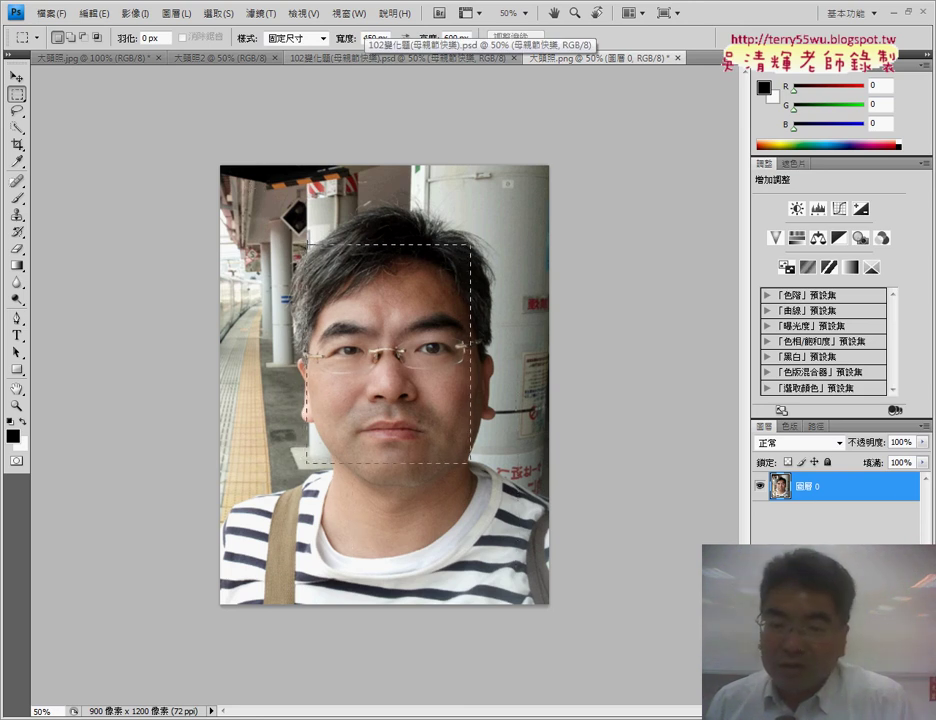
{"action": "left_click", "coordinate": [302, 218]}
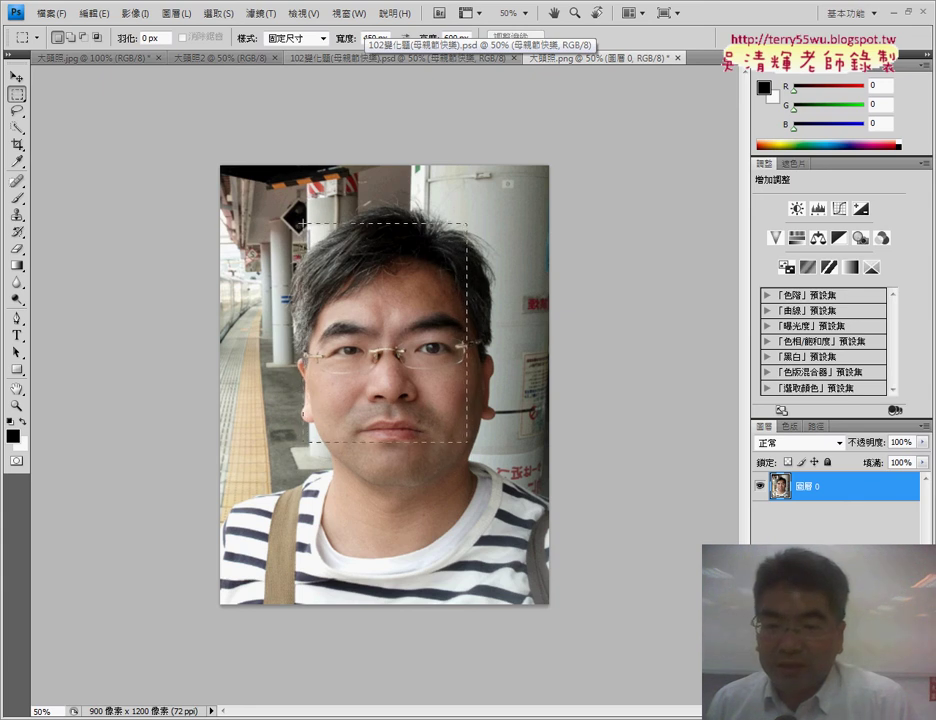
{"action": "left_click", "coordinate": [307, 247]}
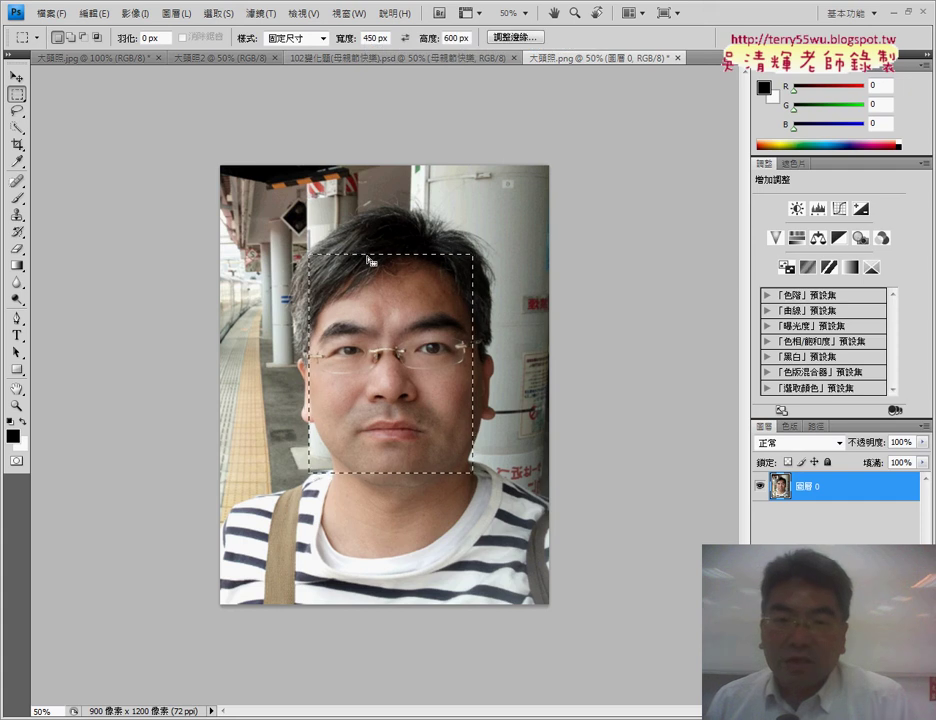
Scale the photo proportionally to 800 px wide (800 × 1067)
{"action": "left_click", "coordinate": [103, 17]}
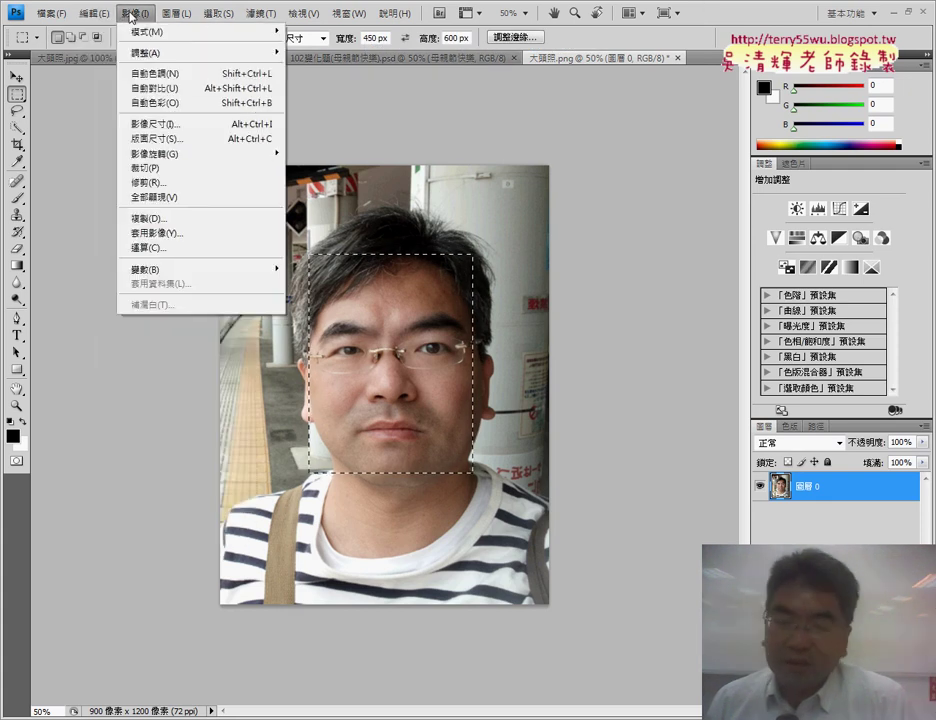
{"action": "left_click", "coordinate": [165, 126]}
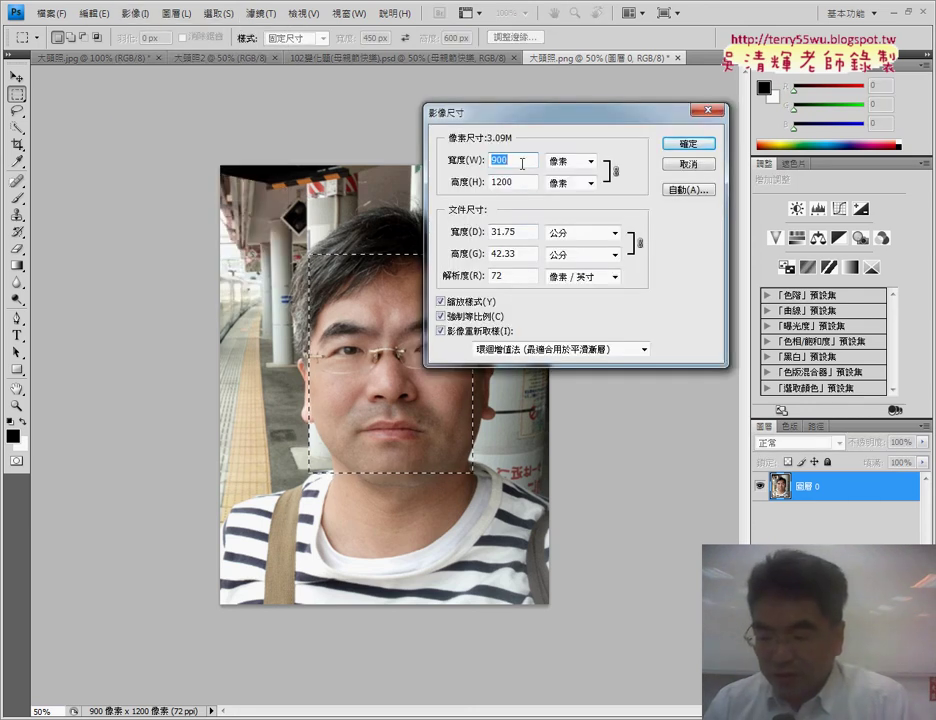
{"action": "type", "text": "800"}
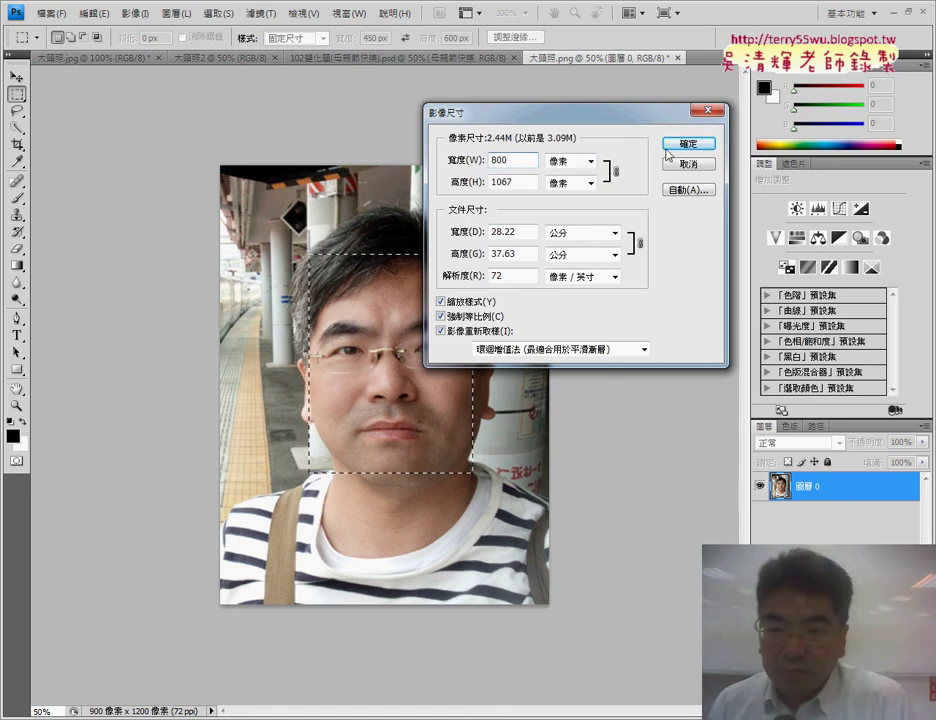
{"action": "left_click", "coordinate": [683, 143]}
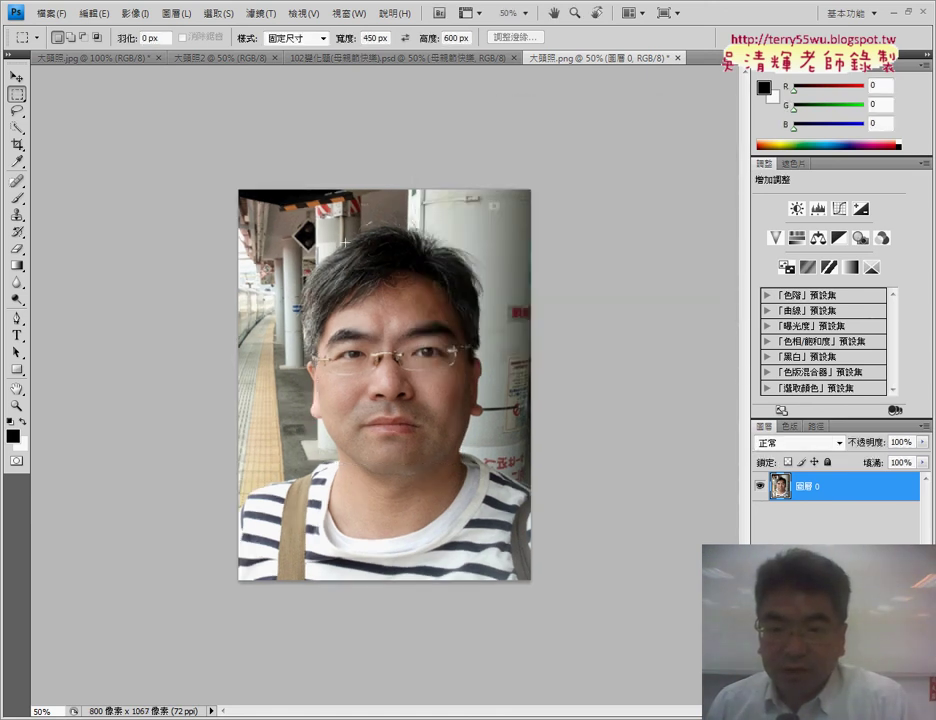
Check how a 450×600 frame fits the face, then deselect
{"action": "left_click", "coordinate": [287, 209]}
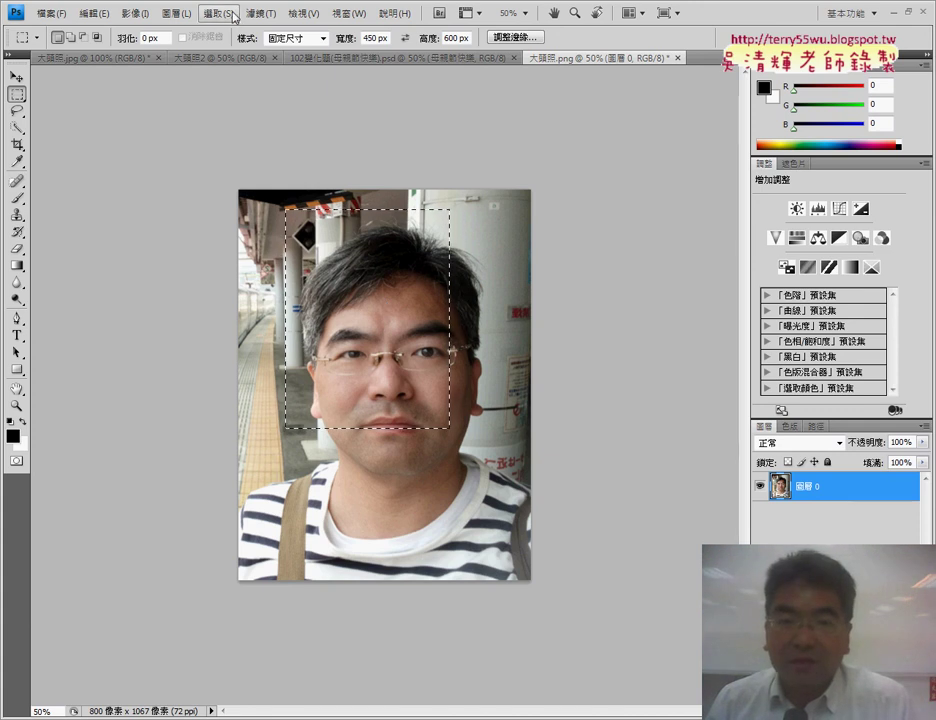
{"action": "left_click", "coordinate": [218, 13]}
{"action": "left_click", "coordinate": [250, 46]}
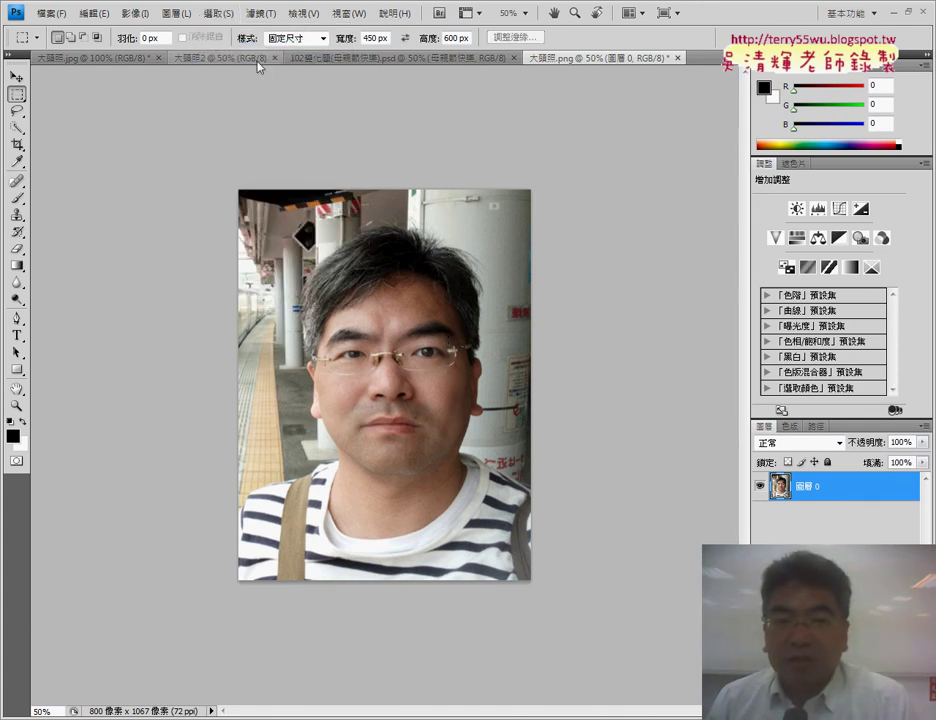
Crop the photo to a 450 × 600 px frame around the face and shoulders
{"action": "left_click", "coordinate": [18, 145]}
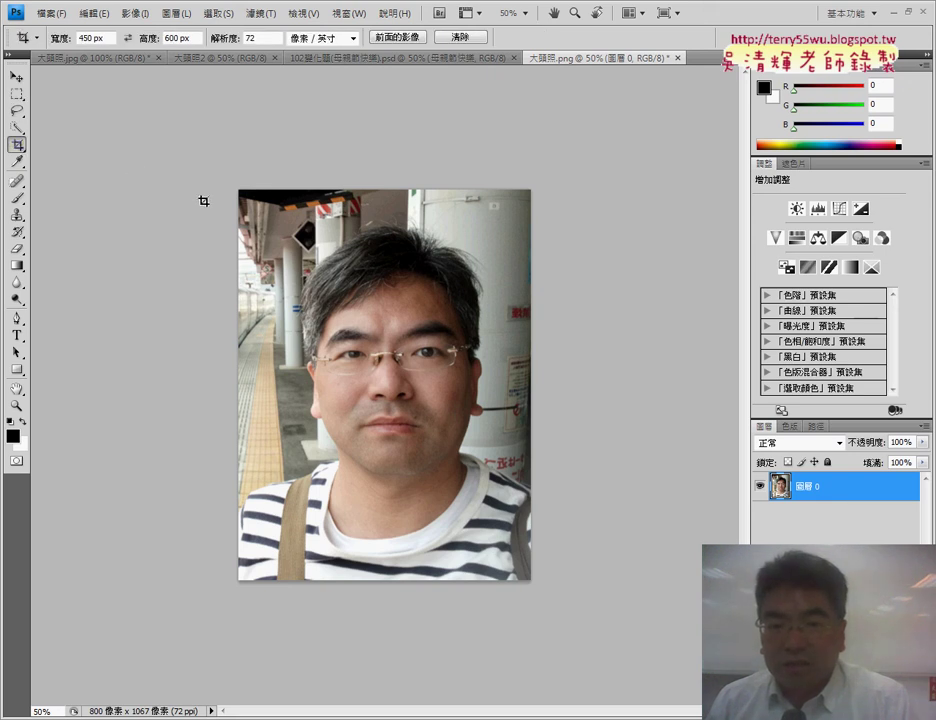
{"action": "mouse_move", "coordinate": [389, 420]}
{"action": "left_mouse_down"}
{"action": "mouse_move", "coordinate": [490, 529]}
{"action": "mouse_move", "coordinate": [509, 525]}
{"action": "left_mouse_up"}
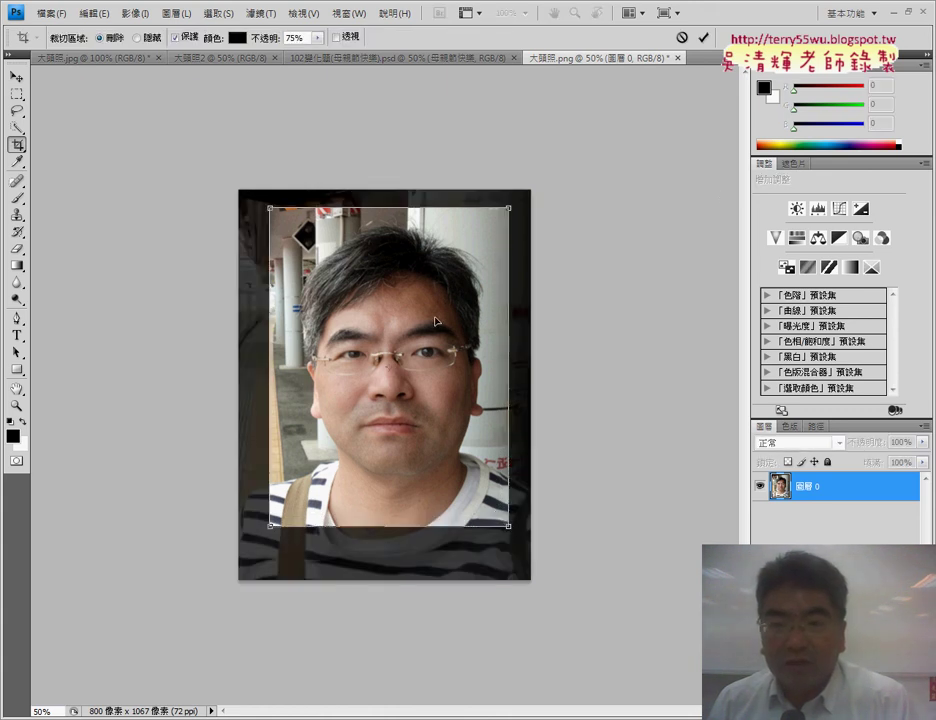
{"action": "key", "text": "Return"}
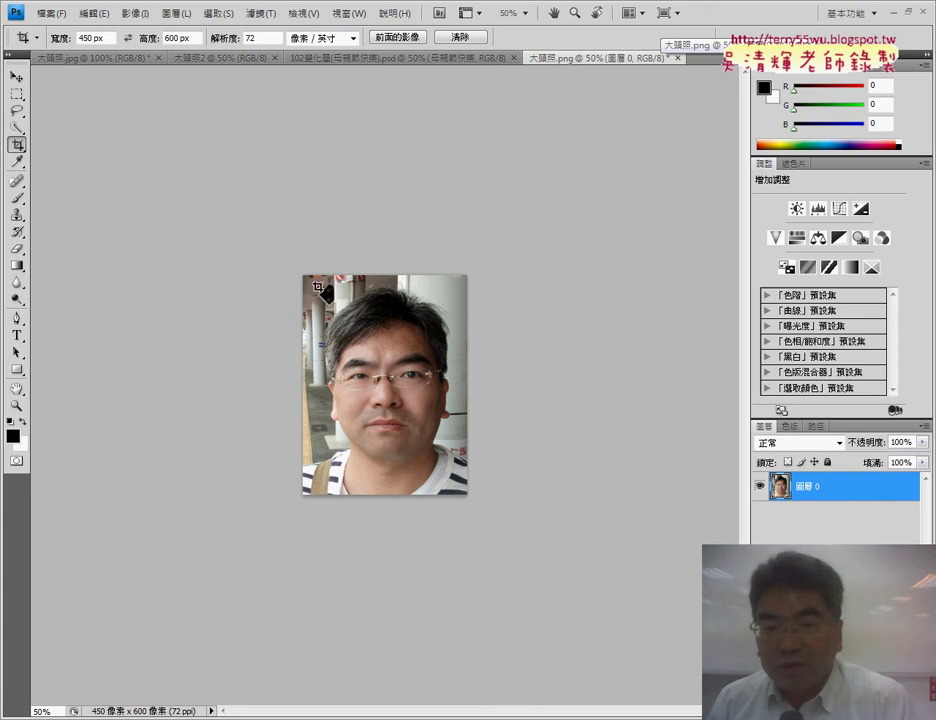
{"action": "left_click_drag", "start_coordinate": [437, 469], "coordinate": [460, 490]}
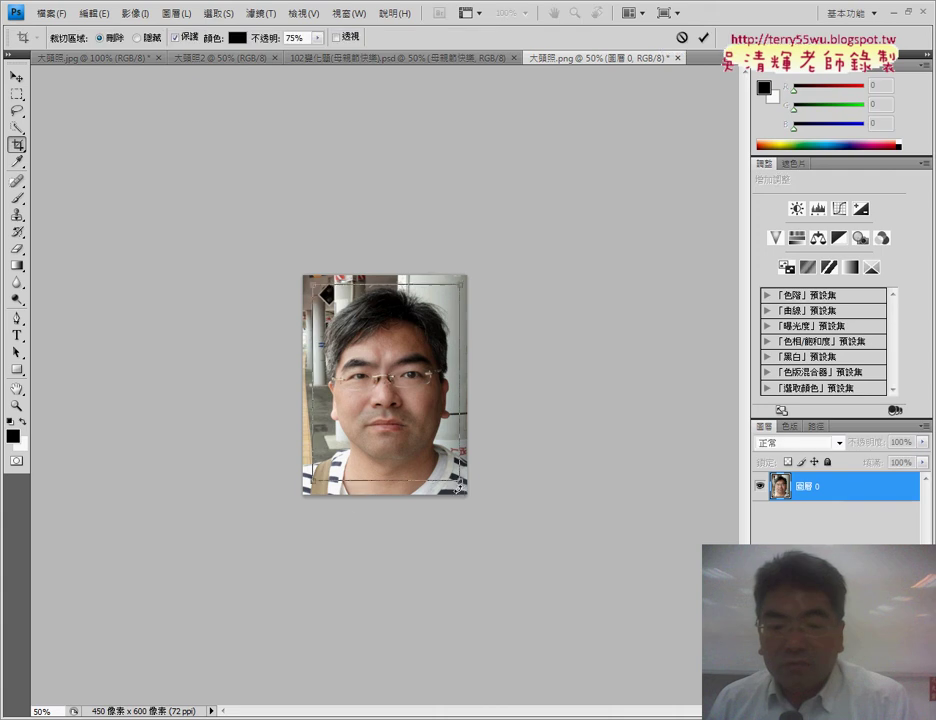
{"action": "left_click", "coordinate": [703, 37]}
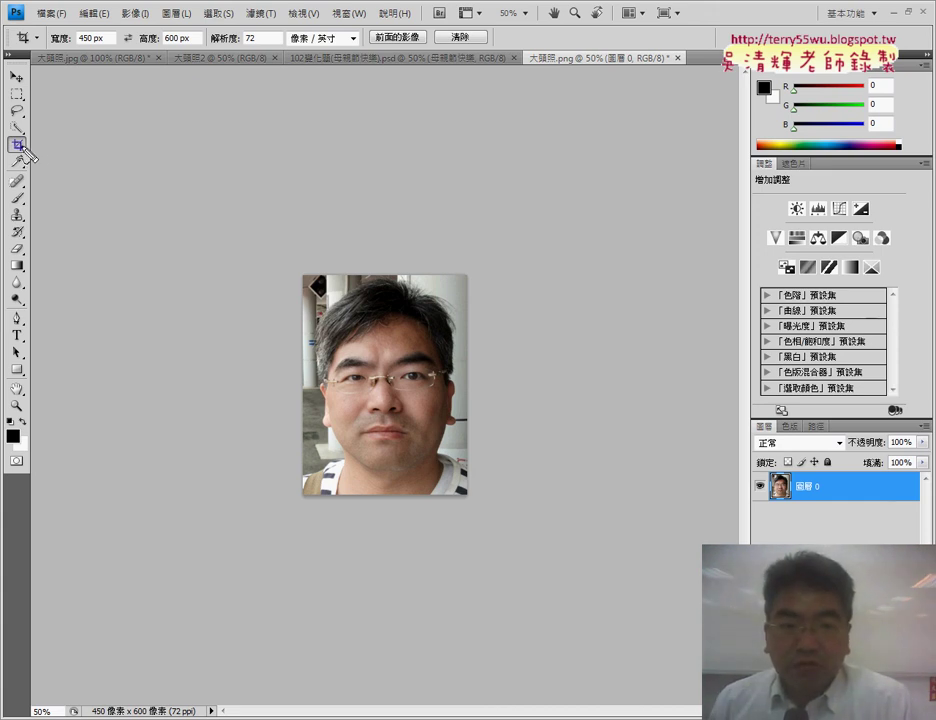
{"action": "left_click_drag", "start_coordinate": [73, 38], "coordinate": [195, 45]}
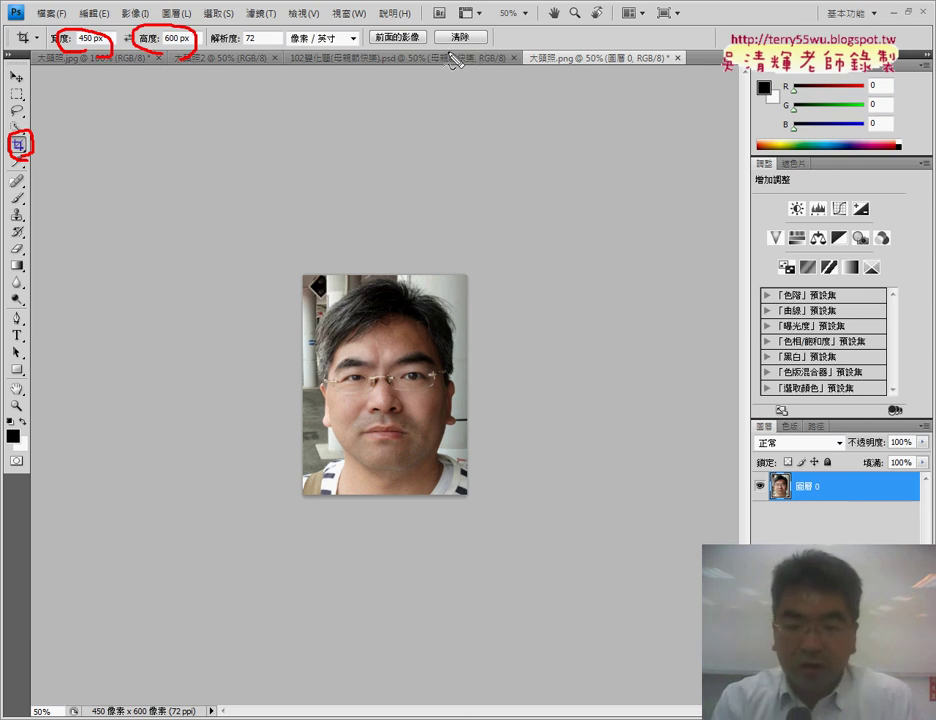
{"action": "key", "text": "Escape"}
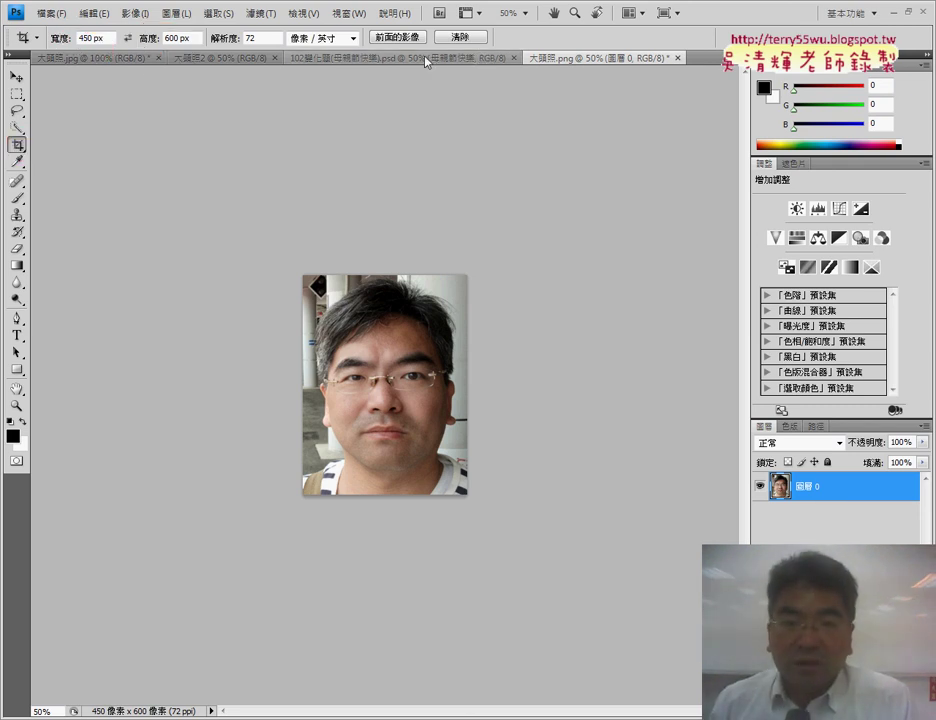
Define the headshot as pattern 大頭照.png and switch to the blank 大頭照2 sheet
{"action": "left_click", "coordinate": [131, 15]}
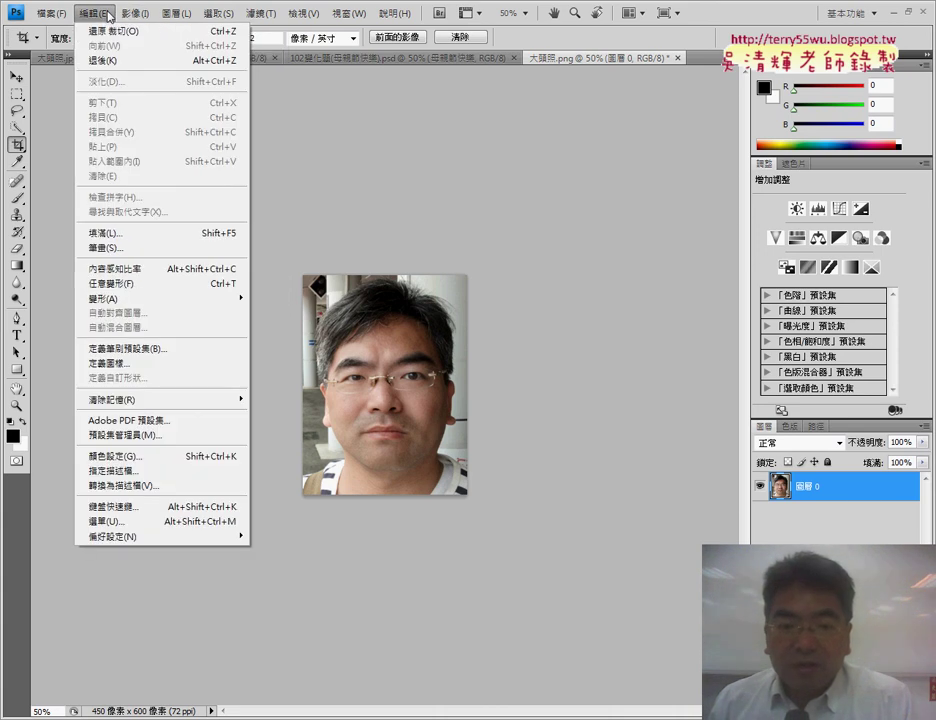
{"action": "left_click", "coordinate": [150, 364]}
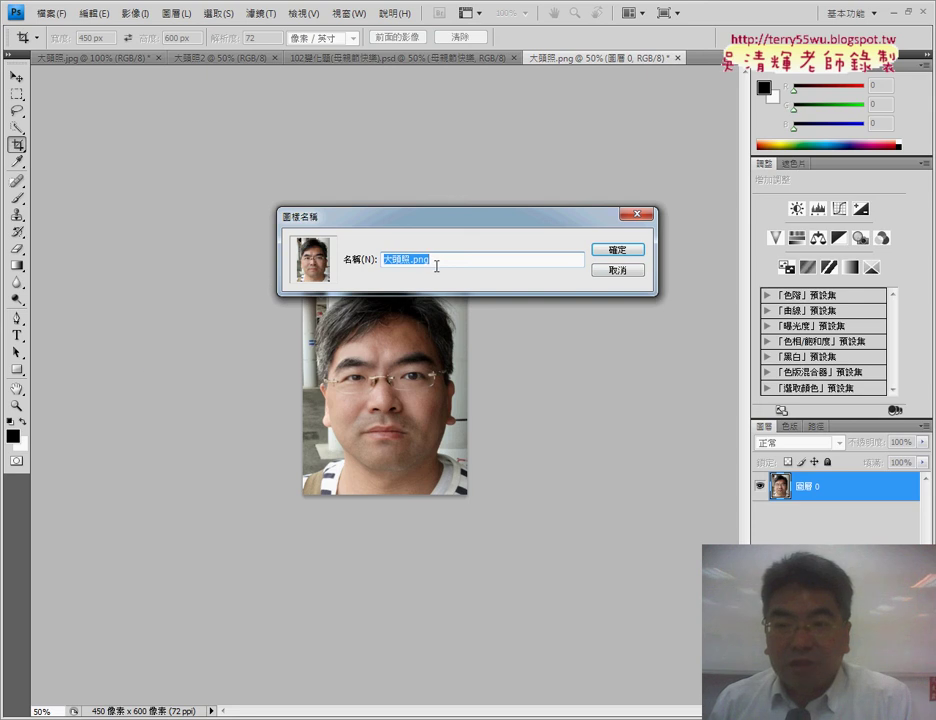
{"action": "left_click", "coordinate": [620, 253]}
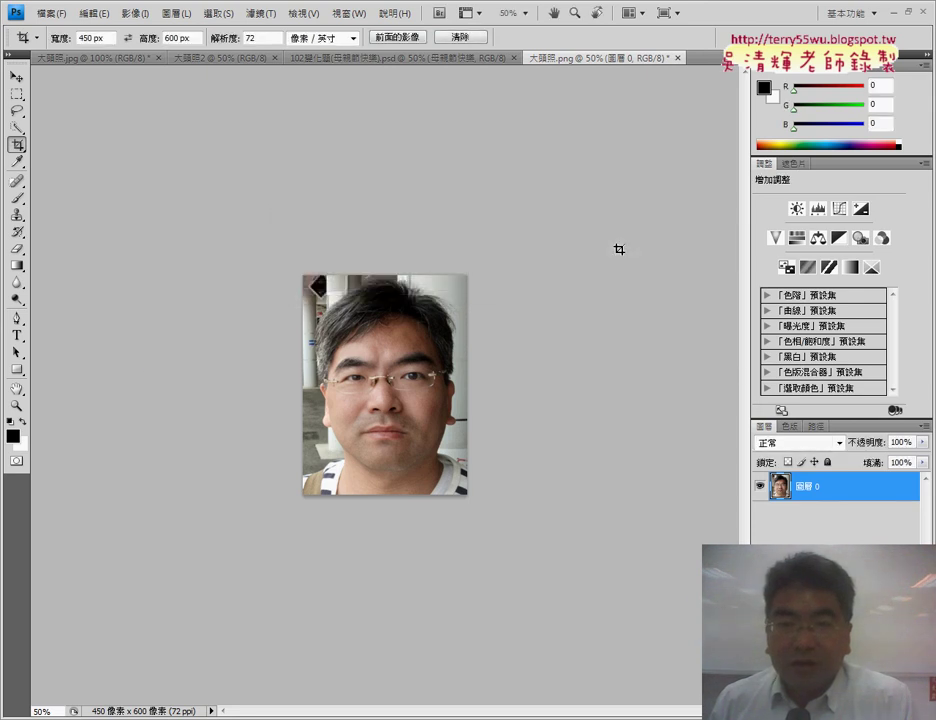
{"action": "left_click", "coordinate": [91, 59]}
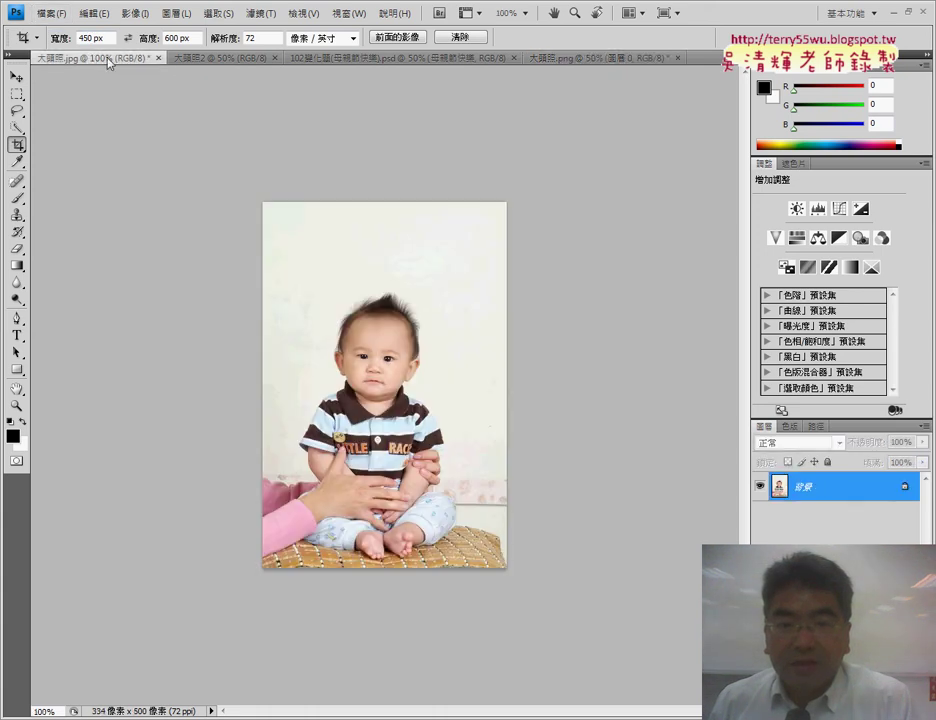
{"action": "left_click", "coordinate": [205, 60]}
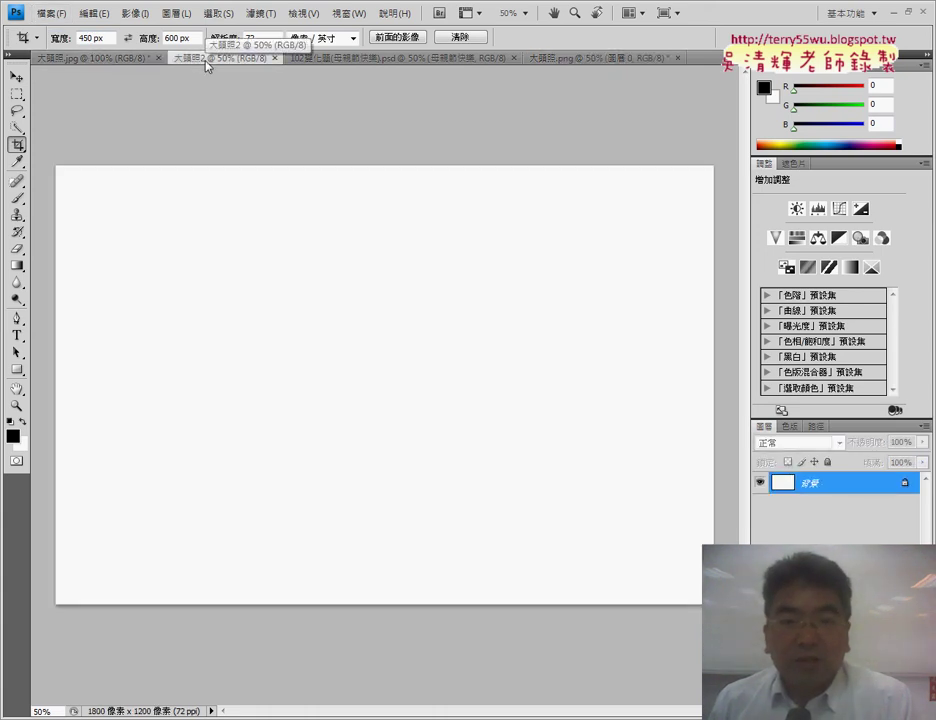
{"action": "left_click", "coordinate": [50, 13]}
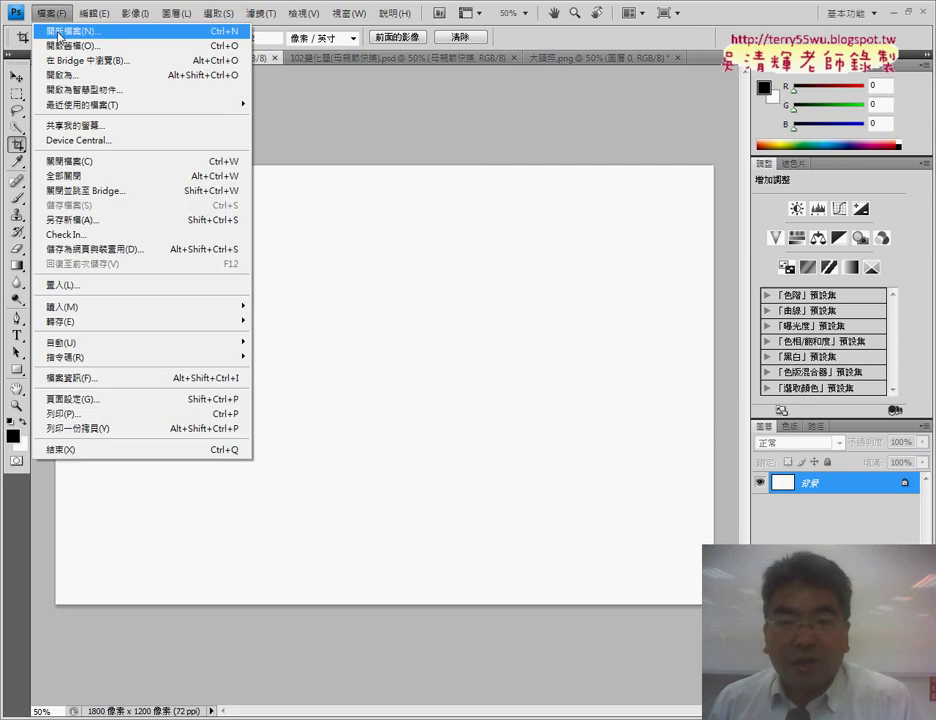
{"action": "left_click", "coordinate": [62, 31]}
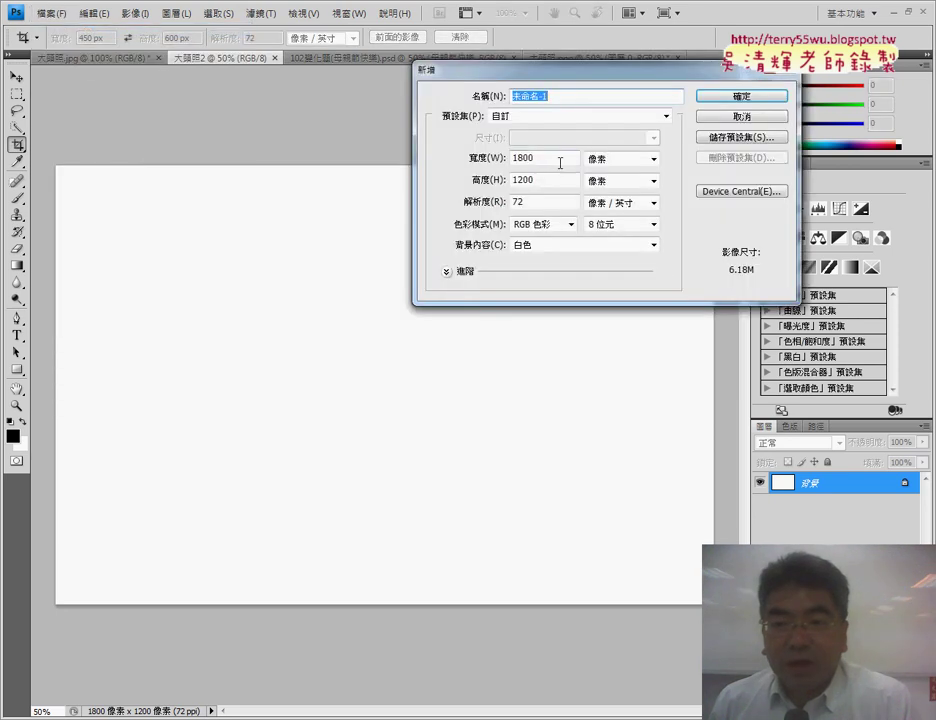
{"action": "left_click", "coordinate": [555, 159]}
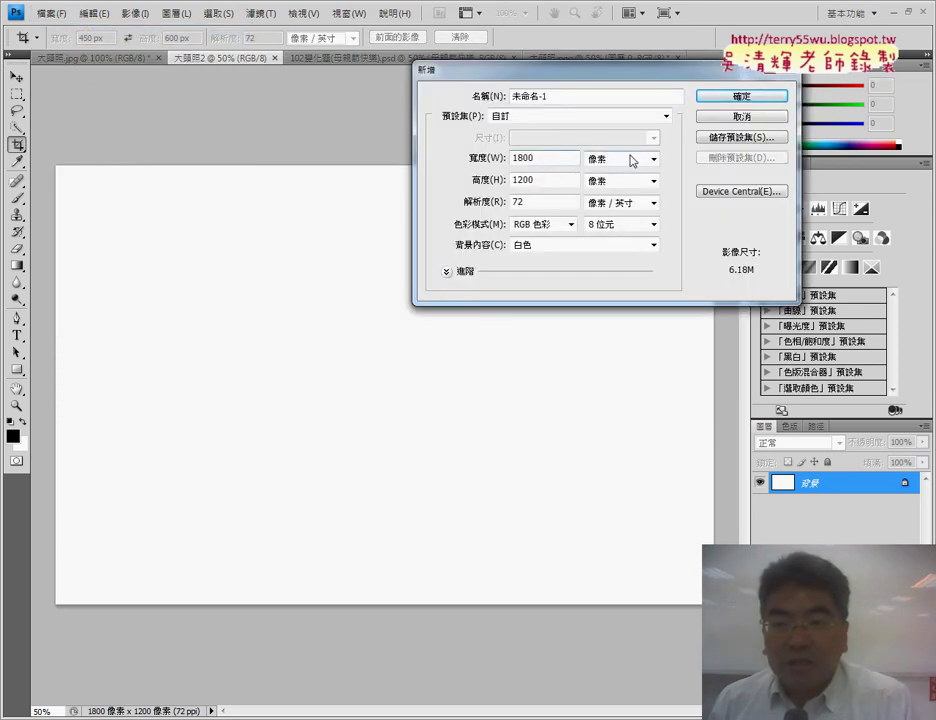
{"action": "left_click", "coordinate": [500, 184]}
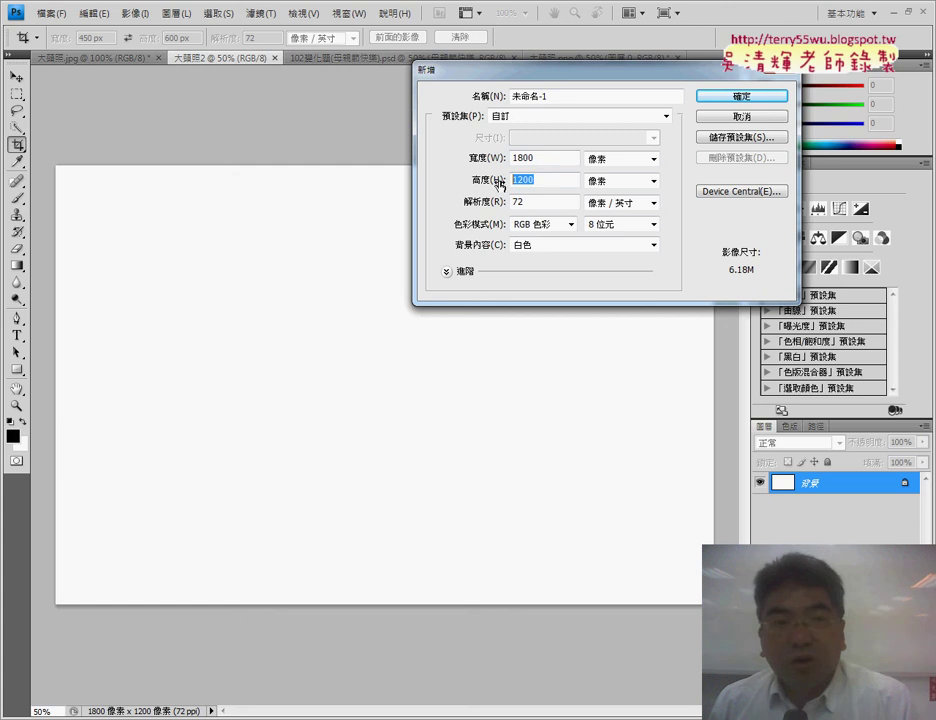
{"action": "left_click", "coordinate": [642, 162]}
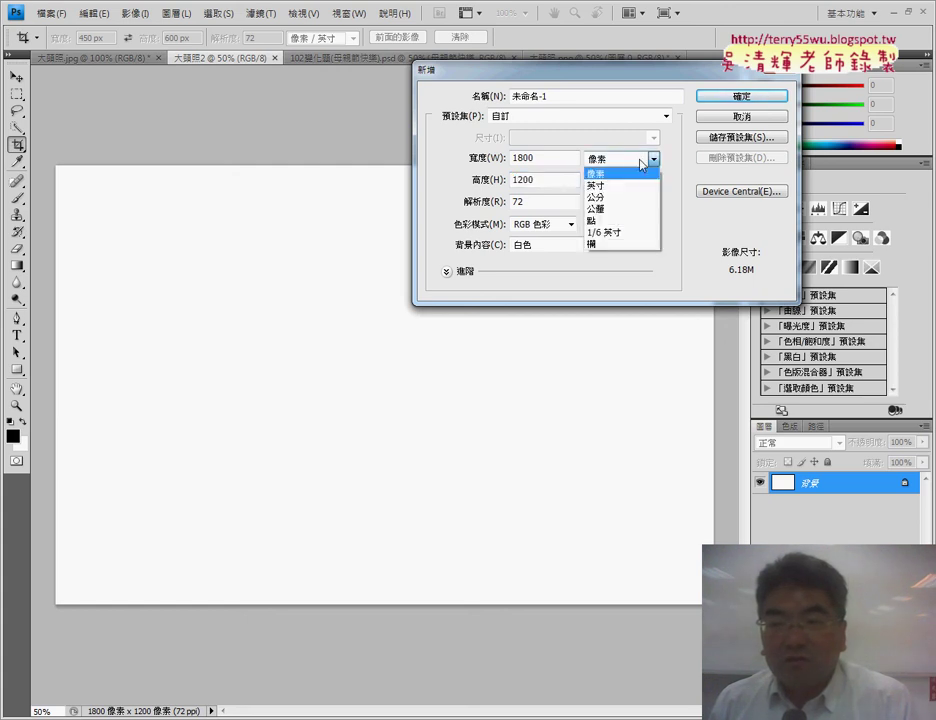
{"action": "left_click", "coordinate": [643, 197]}
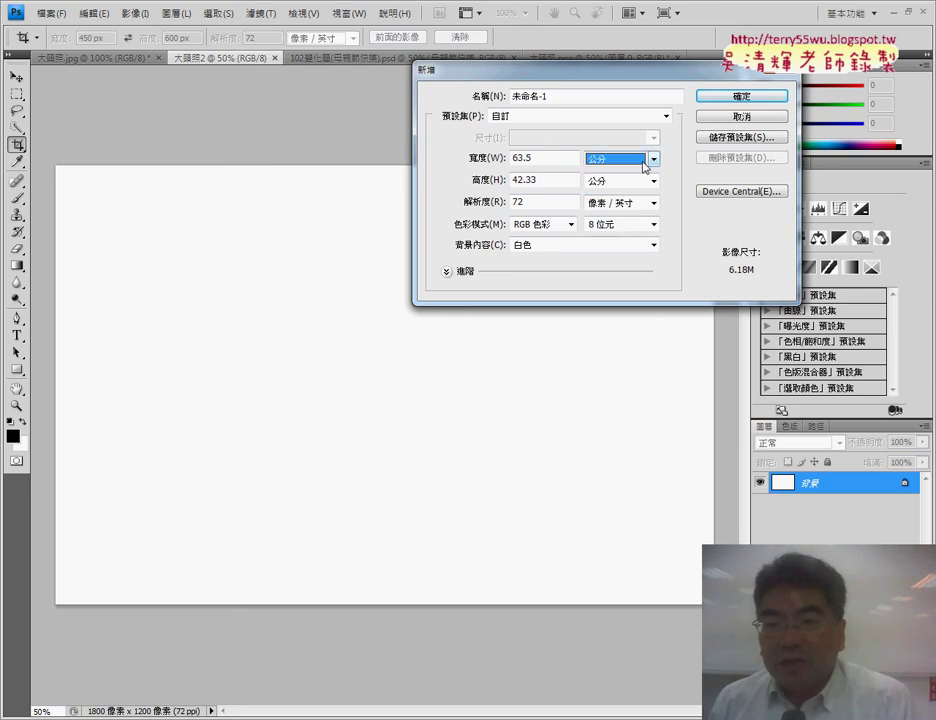
{"action": "left_click", "coordinate": [639, 162]}
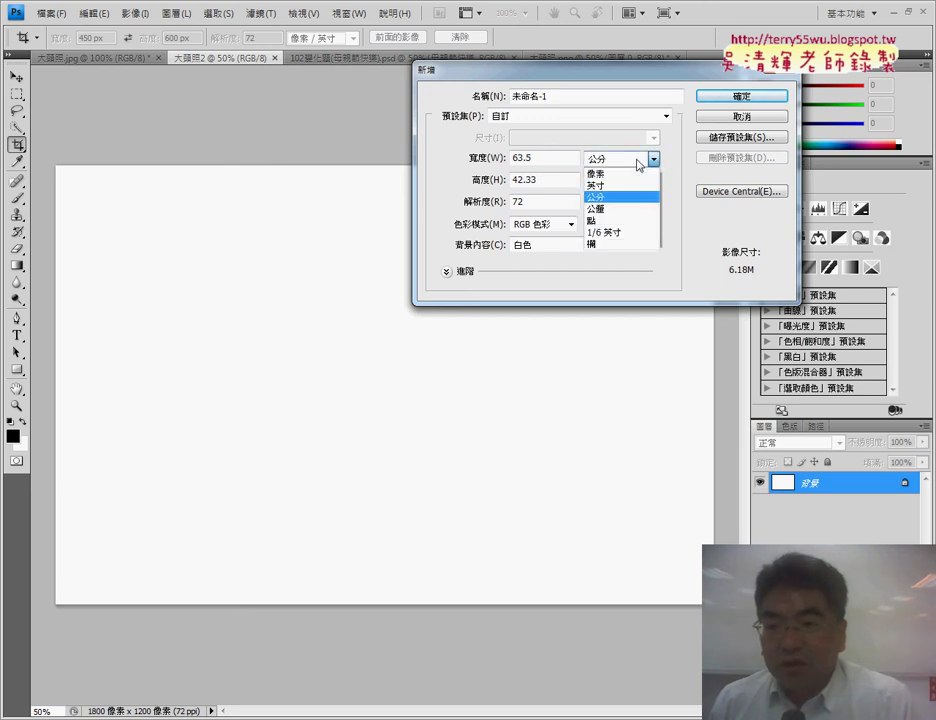
{"action": "left_click", "coordinate": [627, 181]}
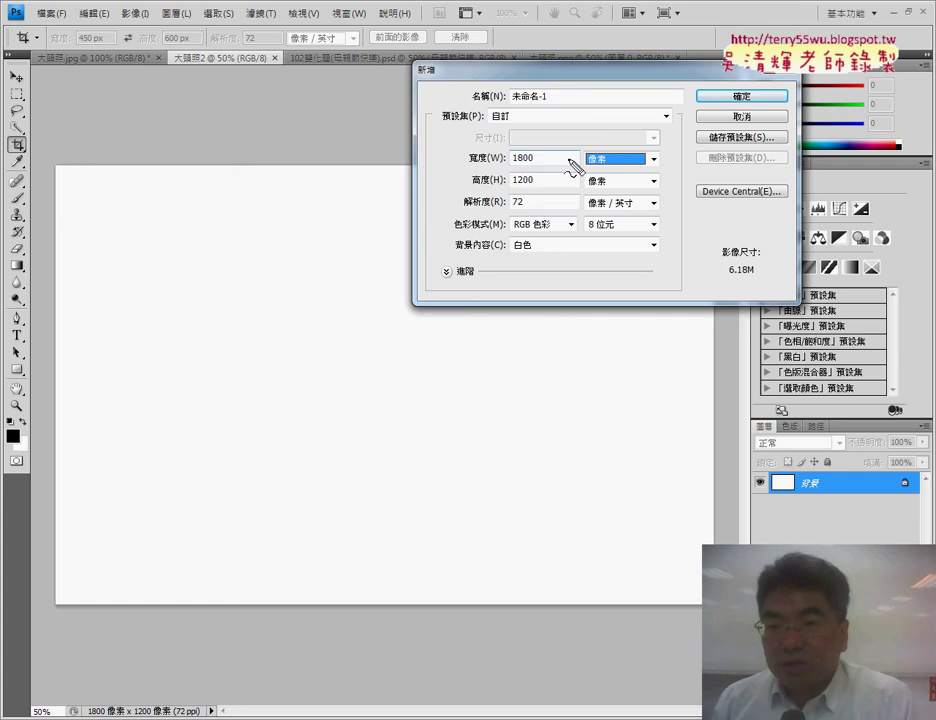
{"action": "left_click_drag", "start_coordinate": [550, 152], "coordinate": [697, 272]}
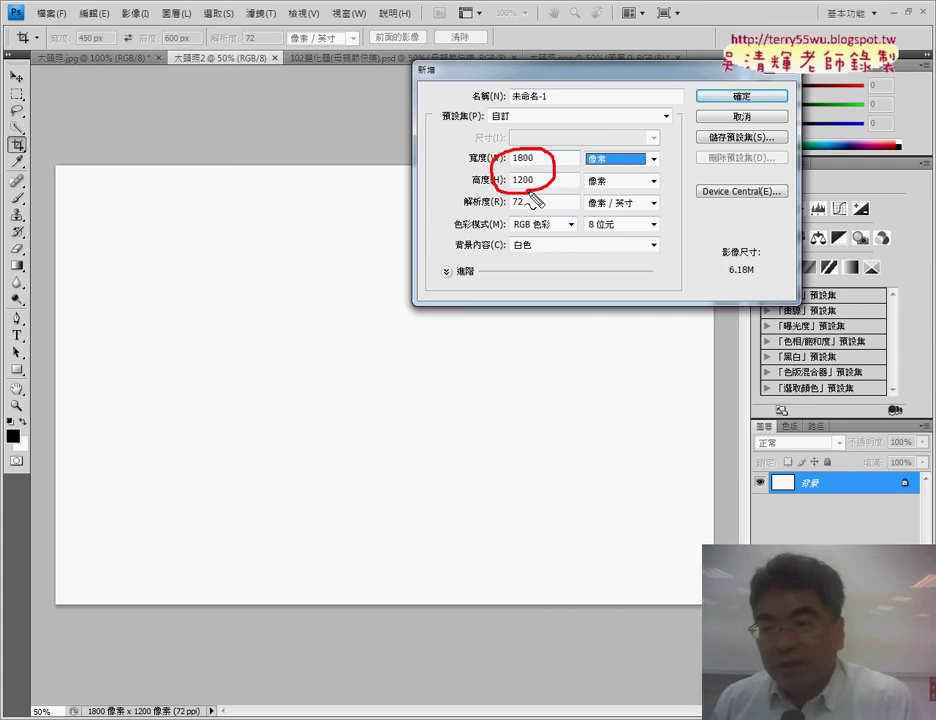
{"action": "left_click_drag", "start_coordinate": [728, 279], "coordinate": [753, 278]}
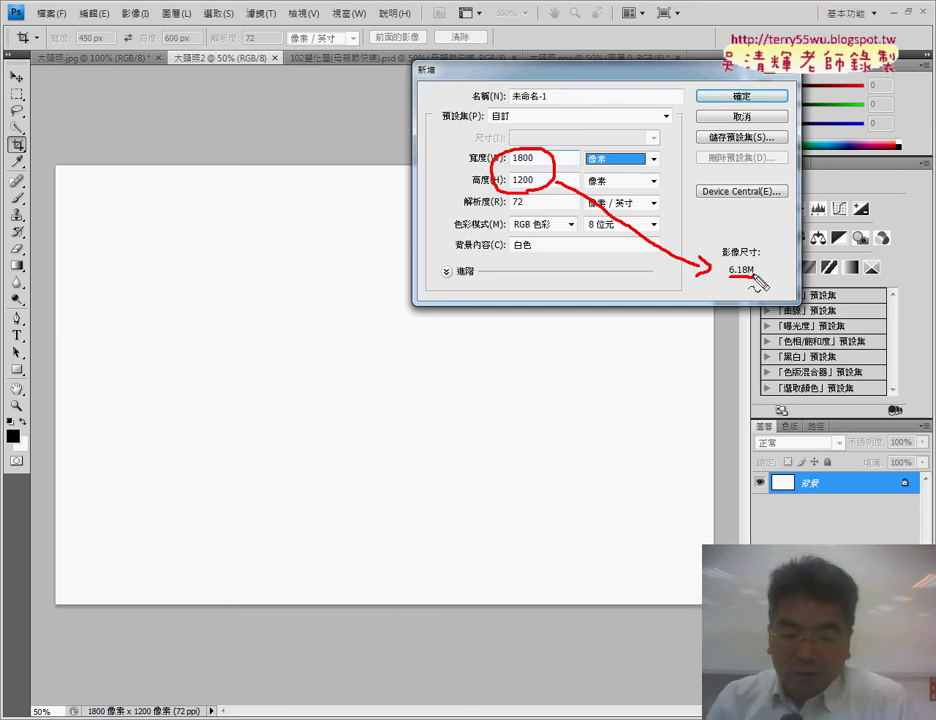
{"action": "key", "text": "Escape"}
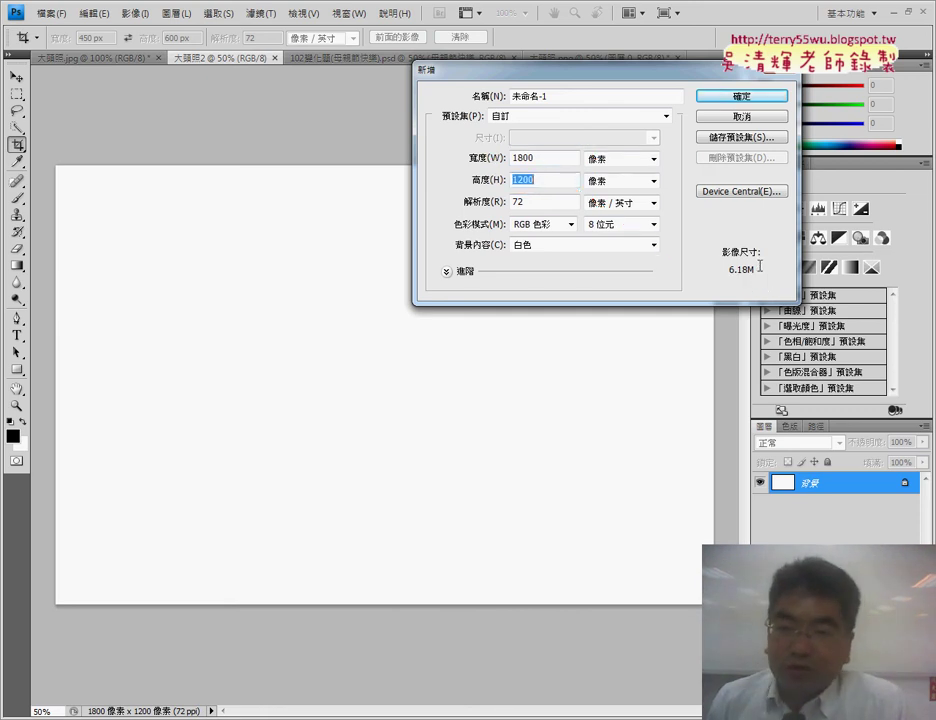
Switch the new document's units to centimetres and enter a height of 1200
{"action": "left_click", "coordinate": [637, 160]}
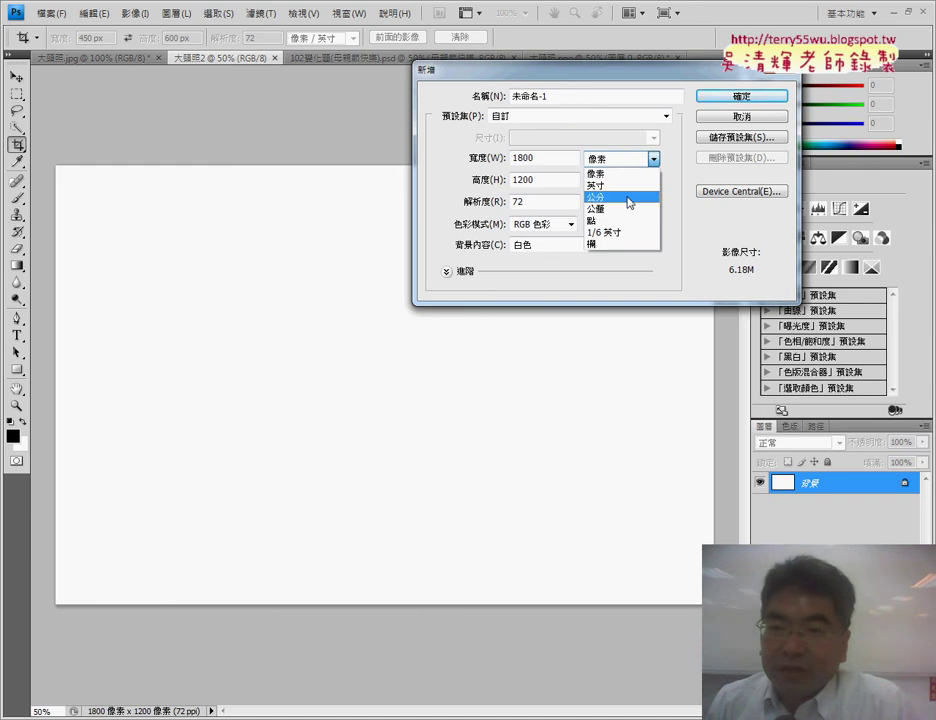
{"action": "left_click", "coordinate": [628, 198]}
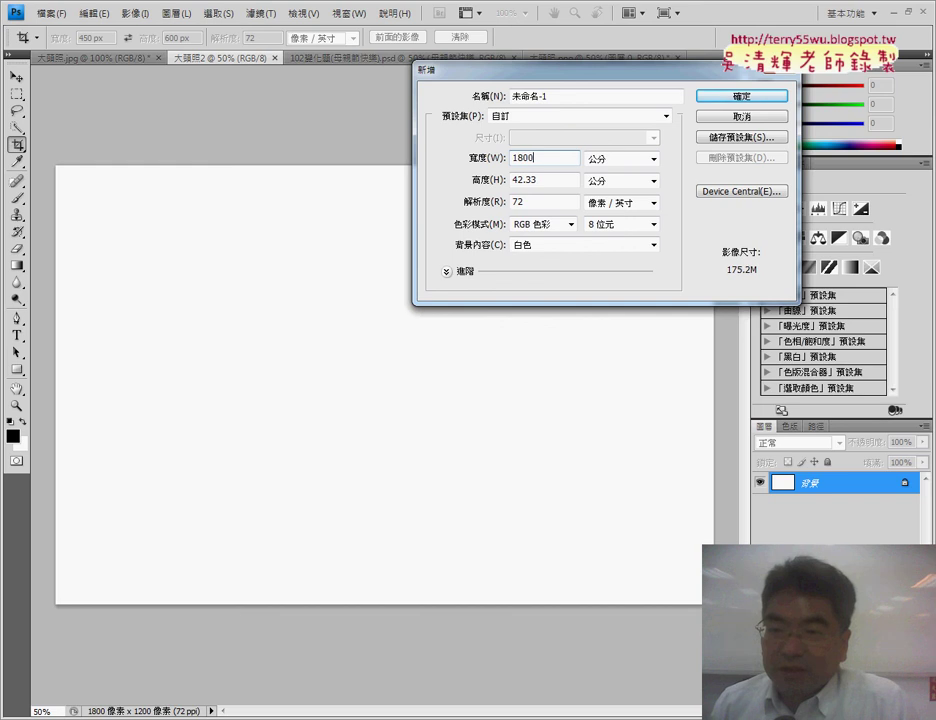
{"action": "double_click", "coordinate": [560, 180]}
{"action": "type", "text": "1"}
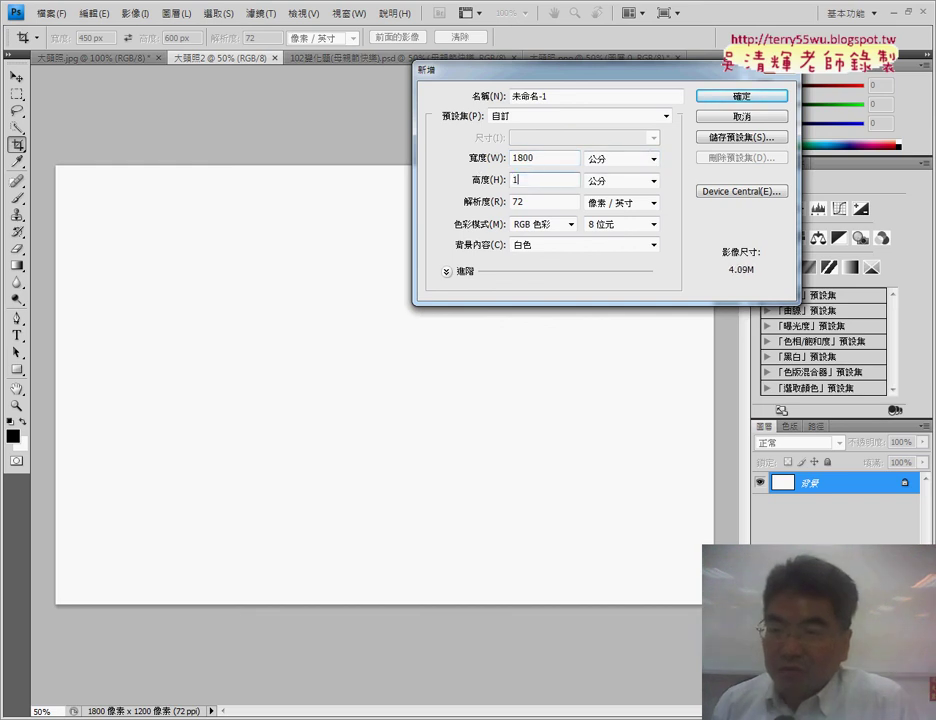
{"action": "type", "text": "200"}
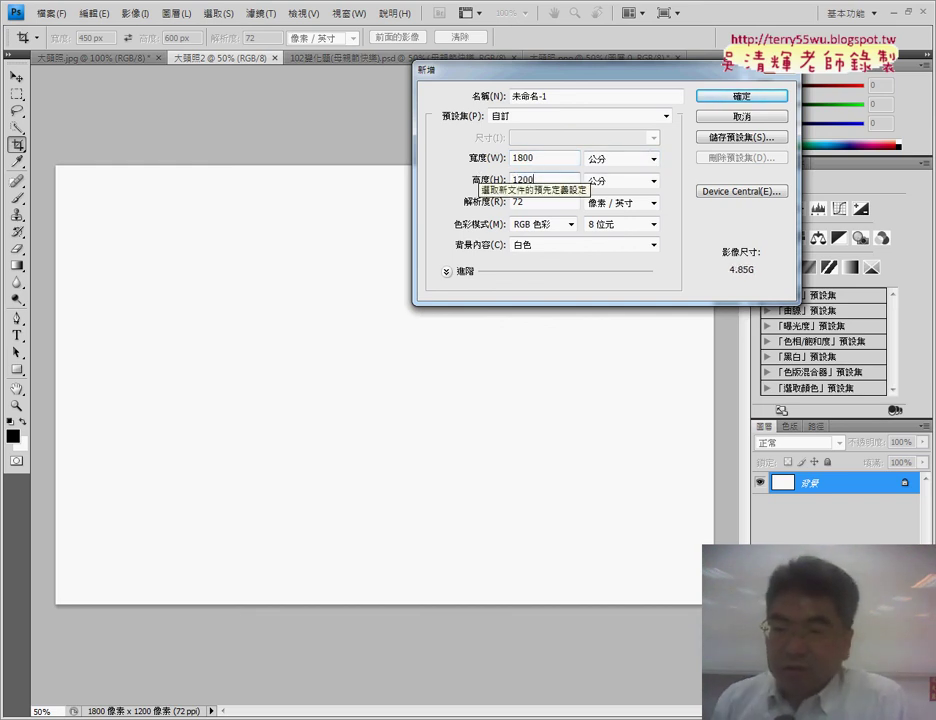
{"action": "mouse_move", "coordinate": [620, 142]}
{"action": "left_mouse_down"}
{"action": "mouse_move", "coordinate": [470, 195]}
{"action": "mouse_move", "coordinate": [612, 205]}
{"action": "mouse_move", "coordinate": [755, 270]}
{"action": "left_mouse_up"}
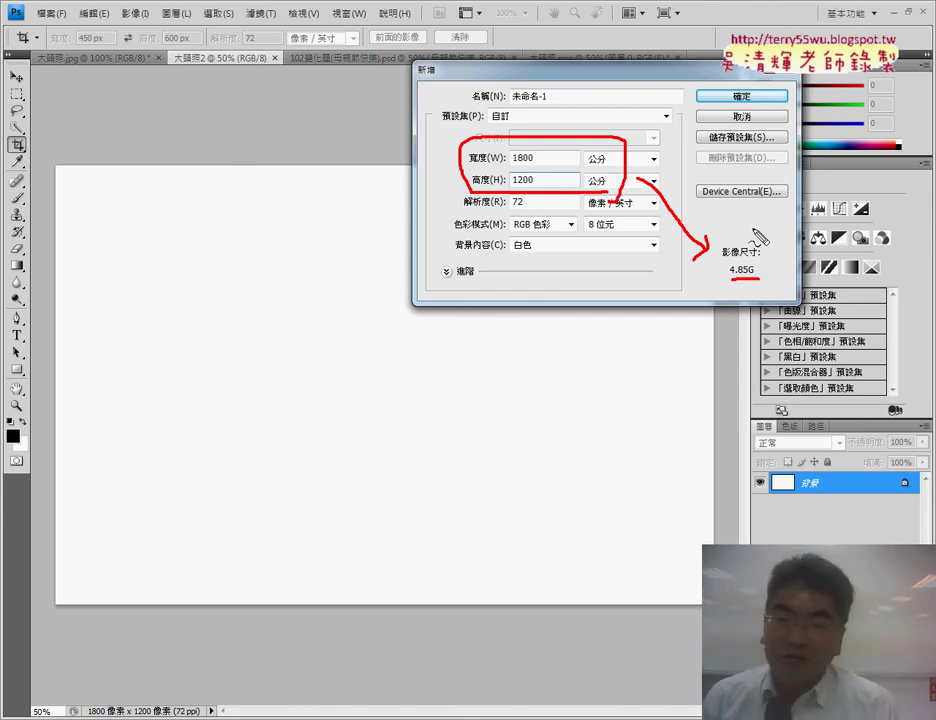
{"action": "key", "text": "Escape"}
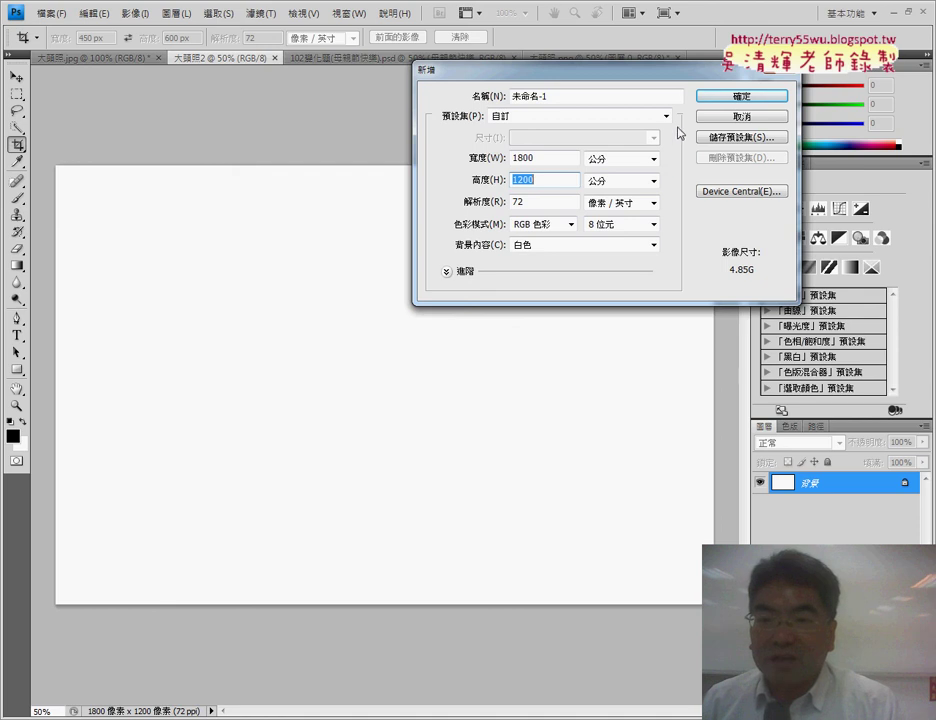
Return units to pixels, set width 1800, and create the 1800 × 1200 document
{"action": "left_click", "coordinate": [652, 160]}
{"action": "left_click", "coordinate": [632, 177]}
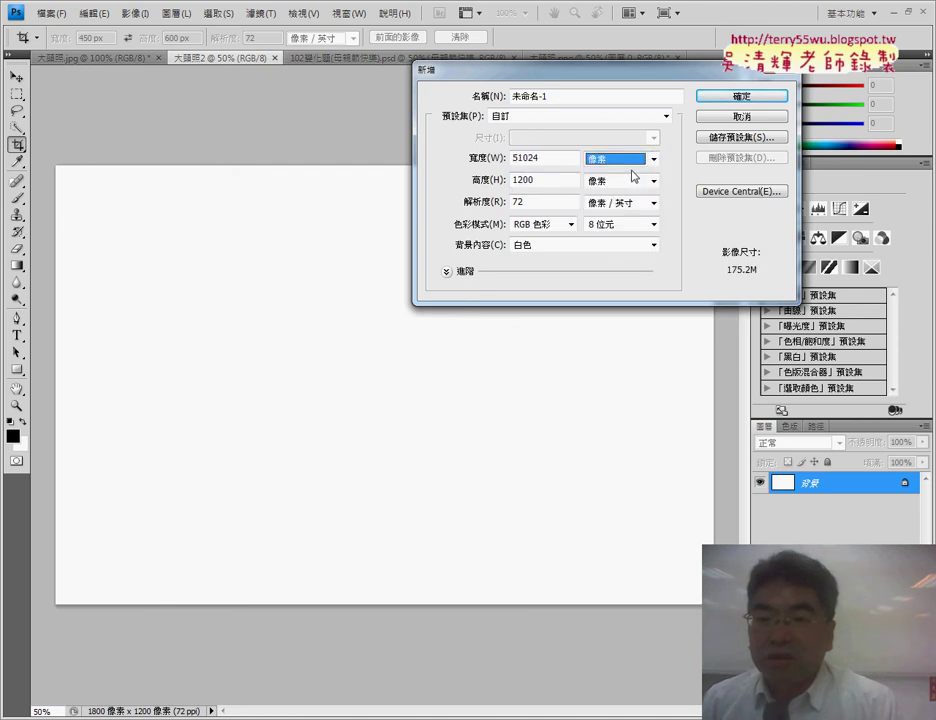
{"action": "double_click", "coordinate": [547, 155]}
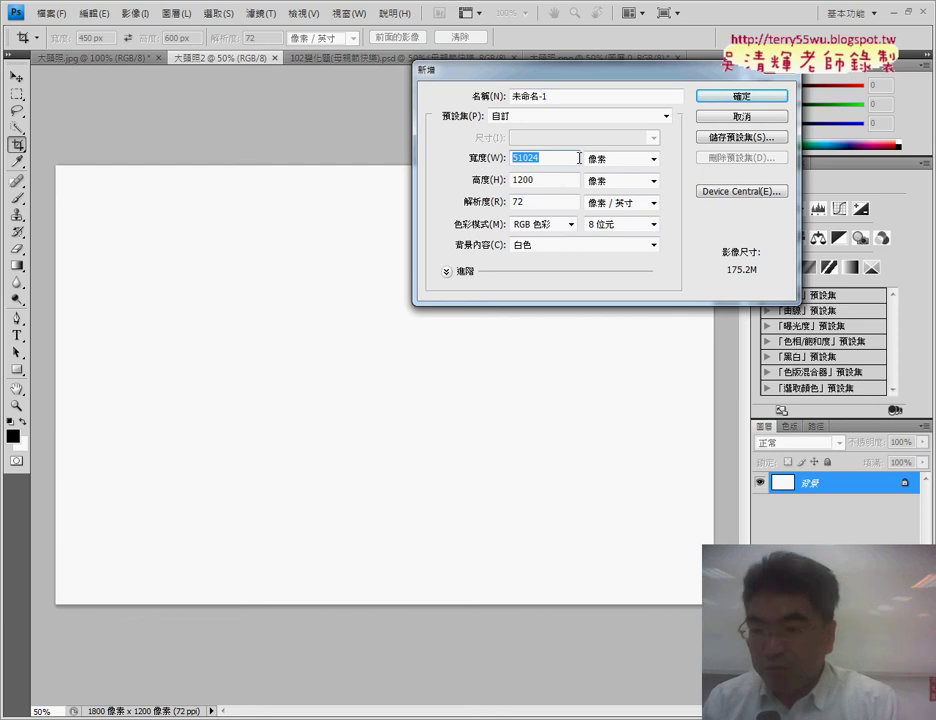
{"action": "type", "text": "1800"}
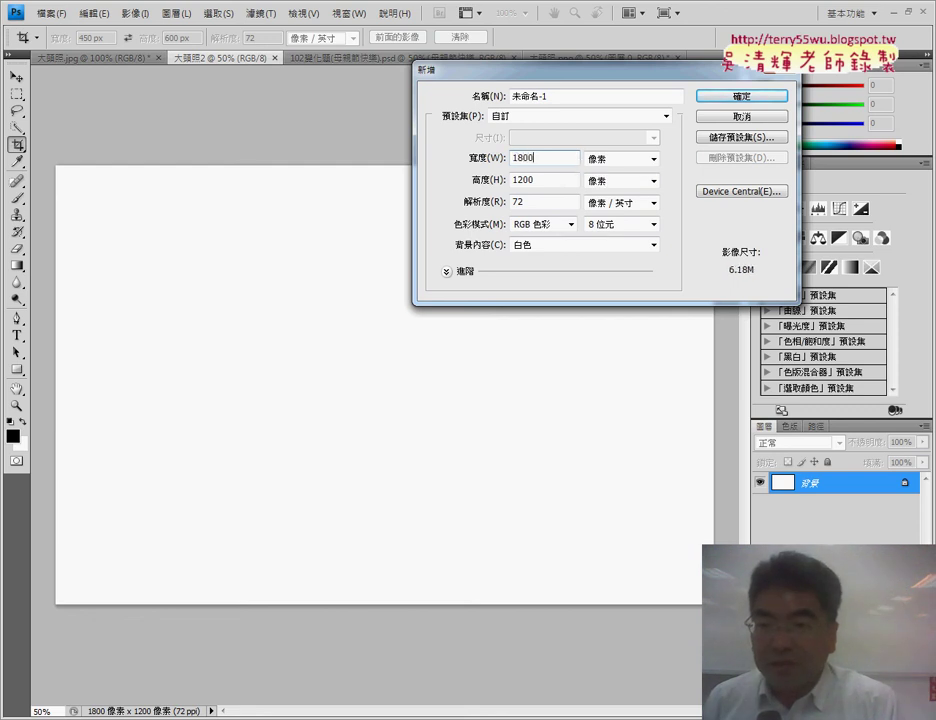
{"action": "left_click", "coordinate": [738, 96]}
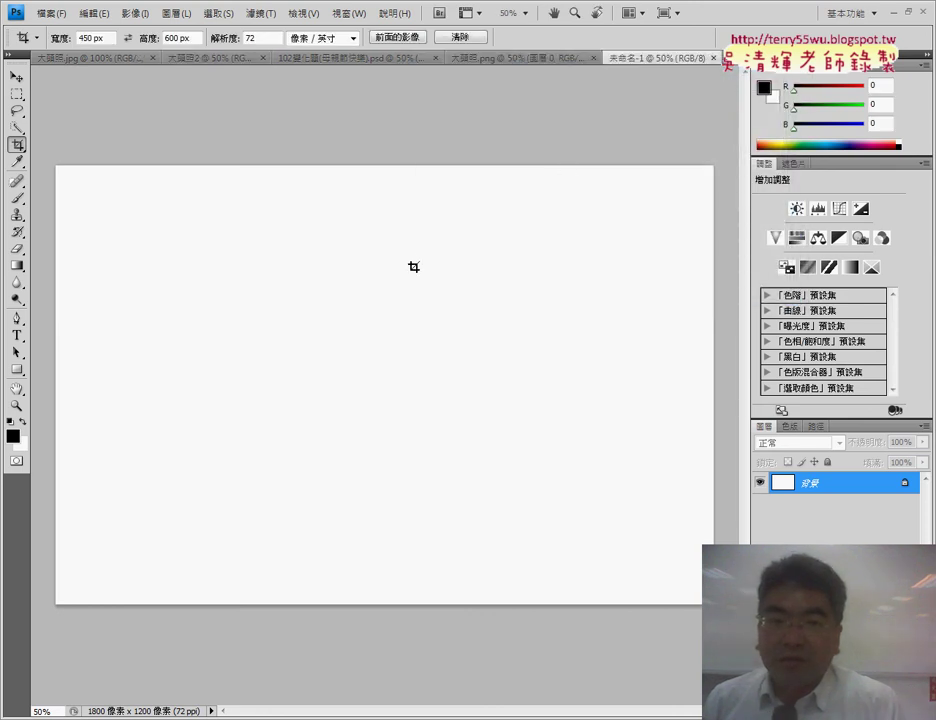
Fill the canvas using 圖樣 with the saved headshot pattern, tiling it across the sheet
{"action": "left_click", "coordinate": [137, 14]}
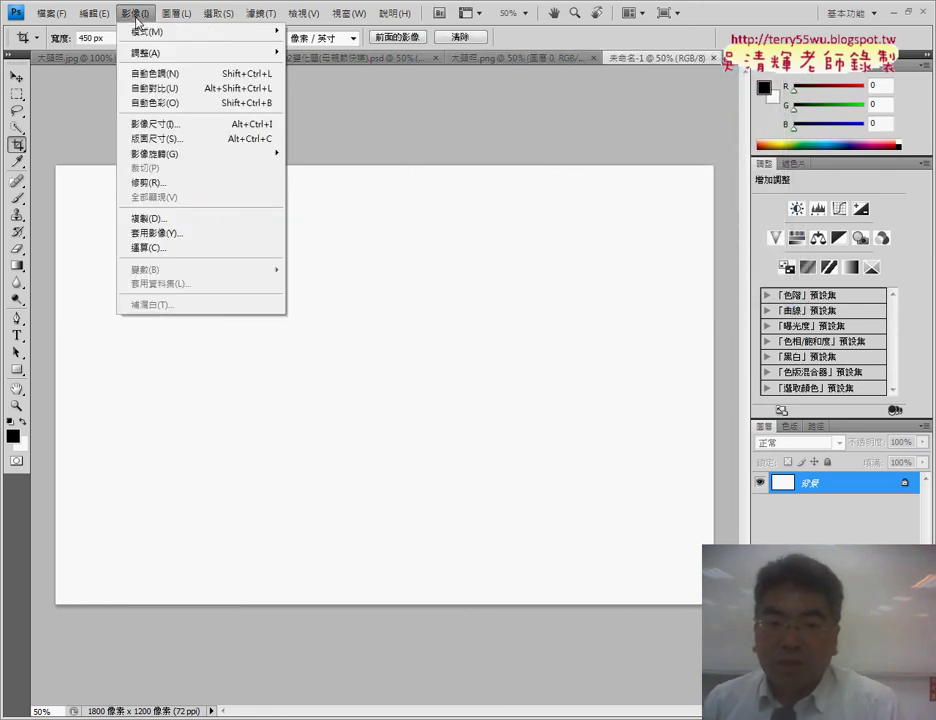
{"action": "mouse_move", "coordinate": [94, 14]}
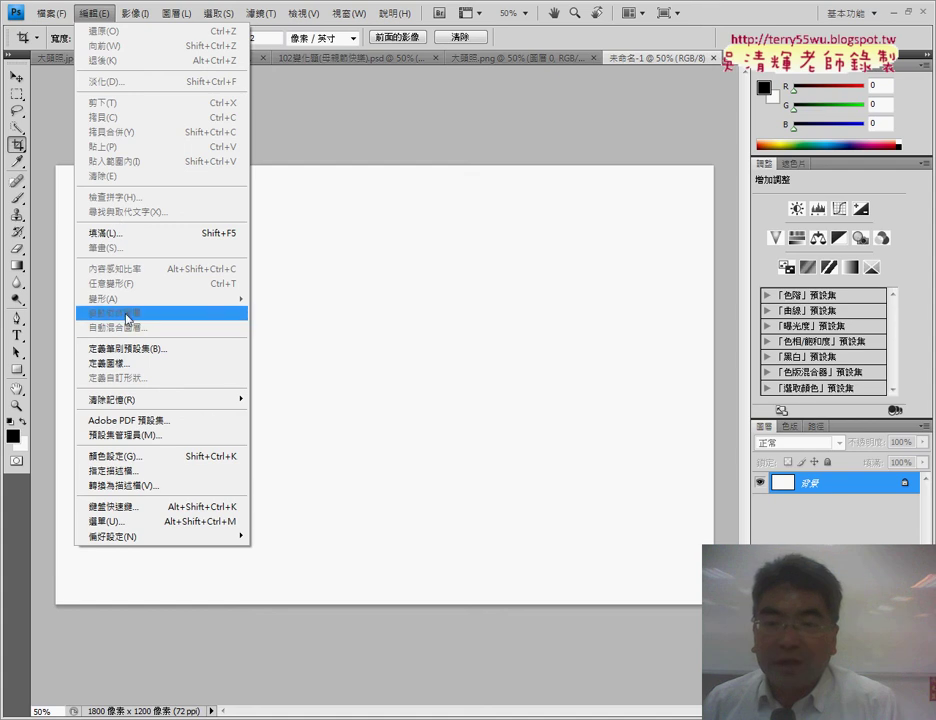
{"action": "left_click", "coordinate": [139, 236]}
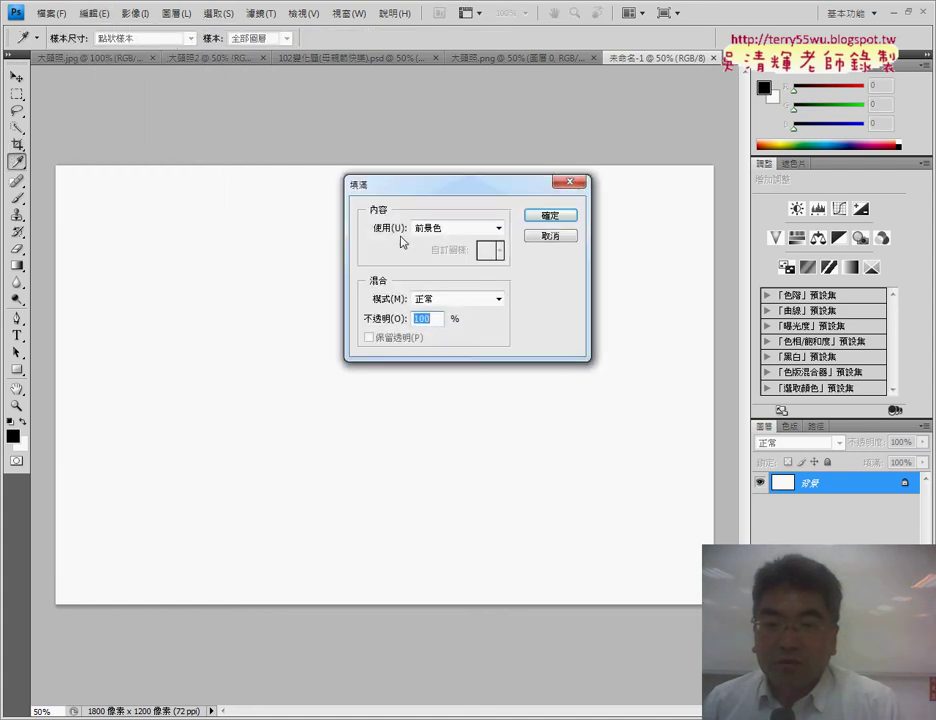
{"action": "left_click", "coordinate": [497, 228]}
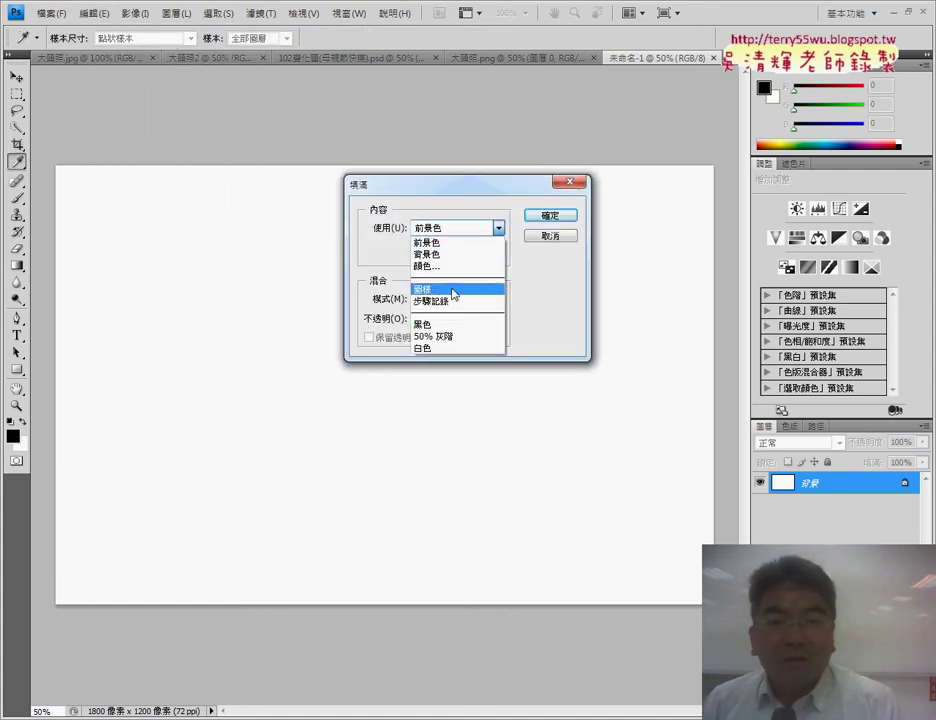
{"action": "left_click", "coordinate": [450, 290]}
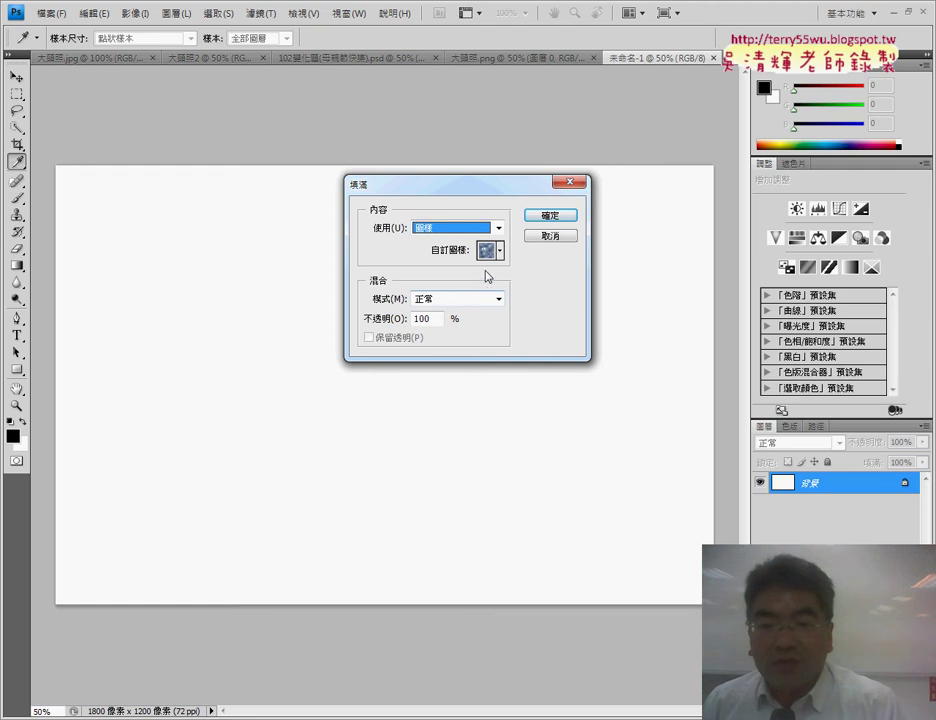
{"action": "left_click", "coordinate": [488, 250]}
{"action": "left_click", "coordinate": [465, 283]}
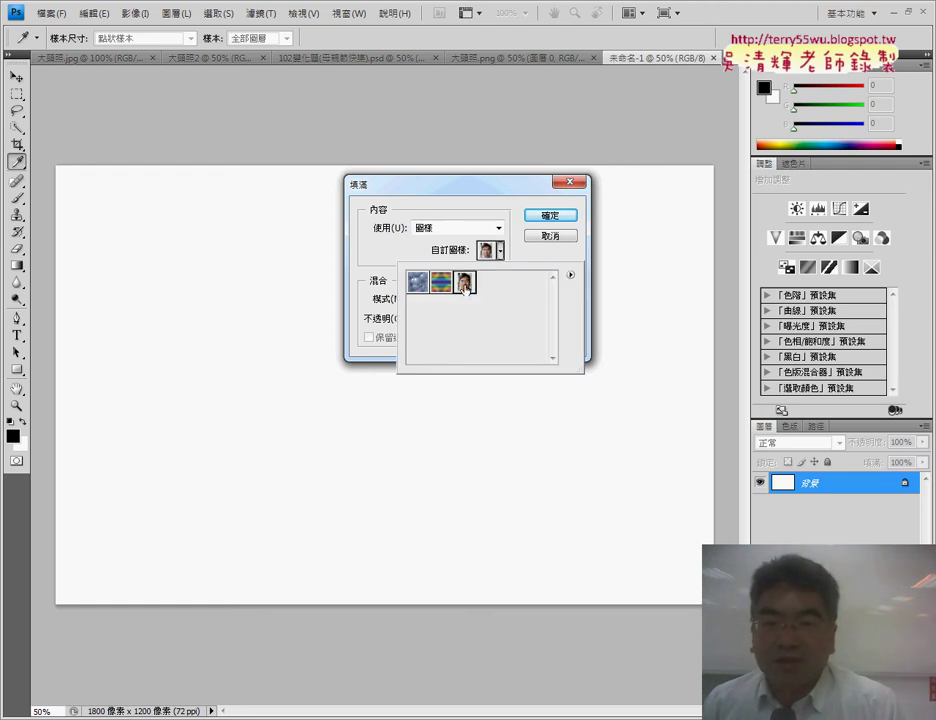
{"action": "left_click", "coordinate": [550, 215]}
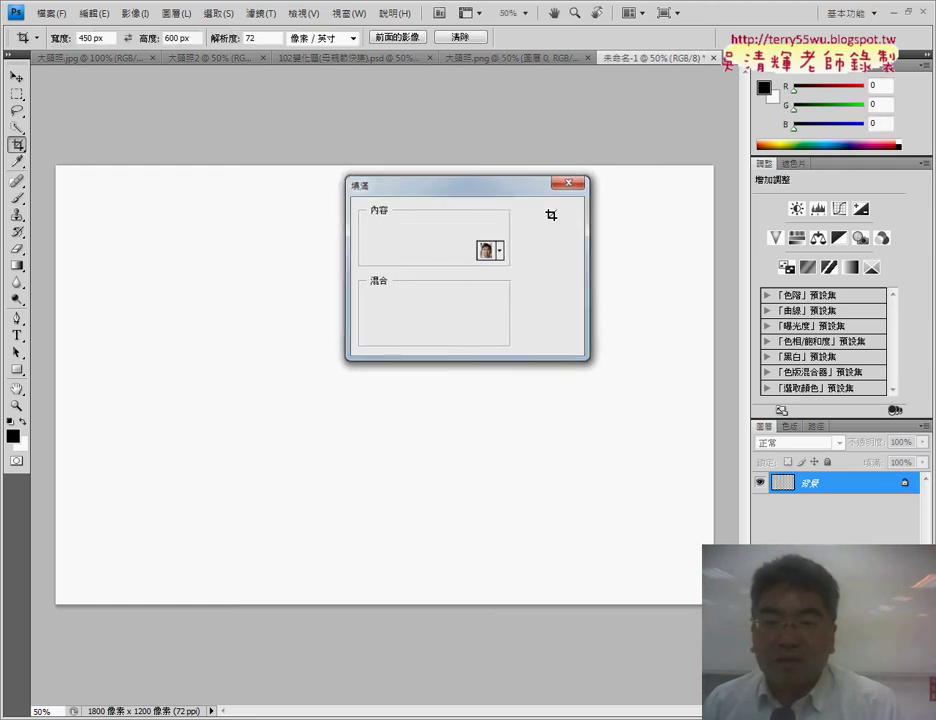